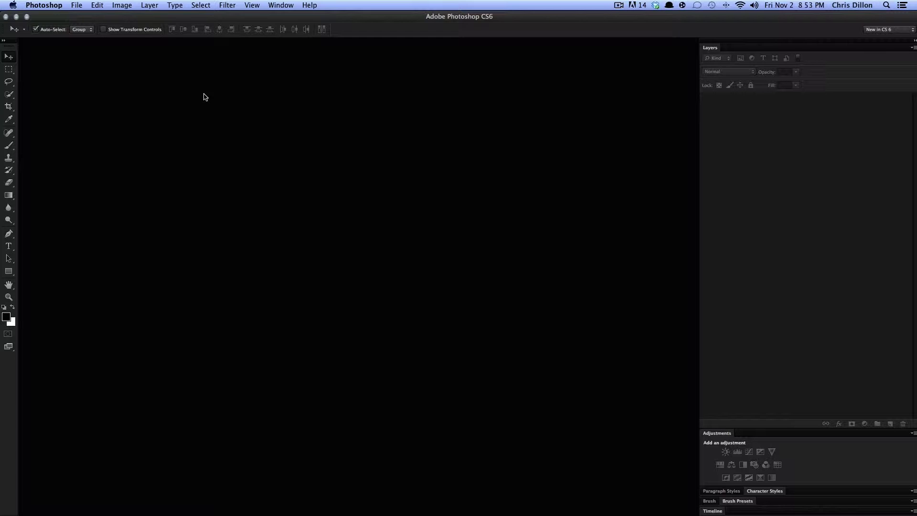
Open Template.psd from the Desktop and hide its Banner layer.
key(super+o)
scroll(427, 168, down, 15)
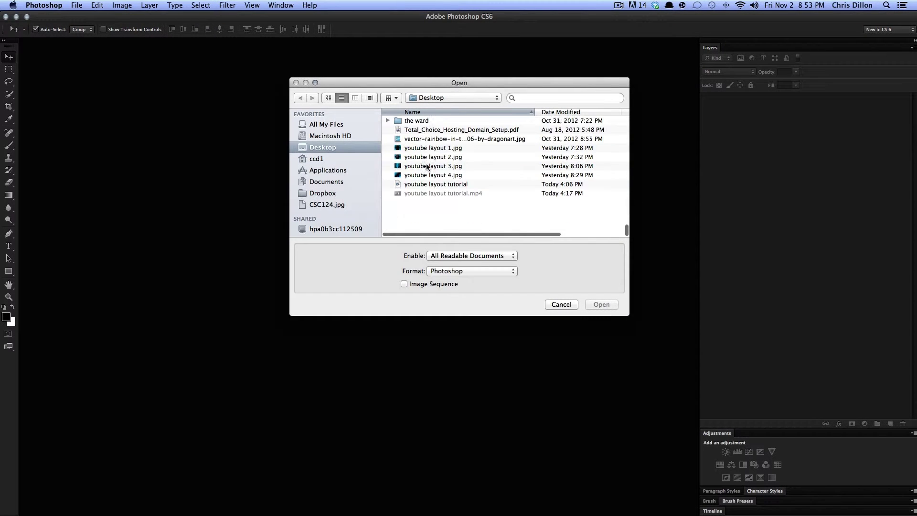
click(417, 151)
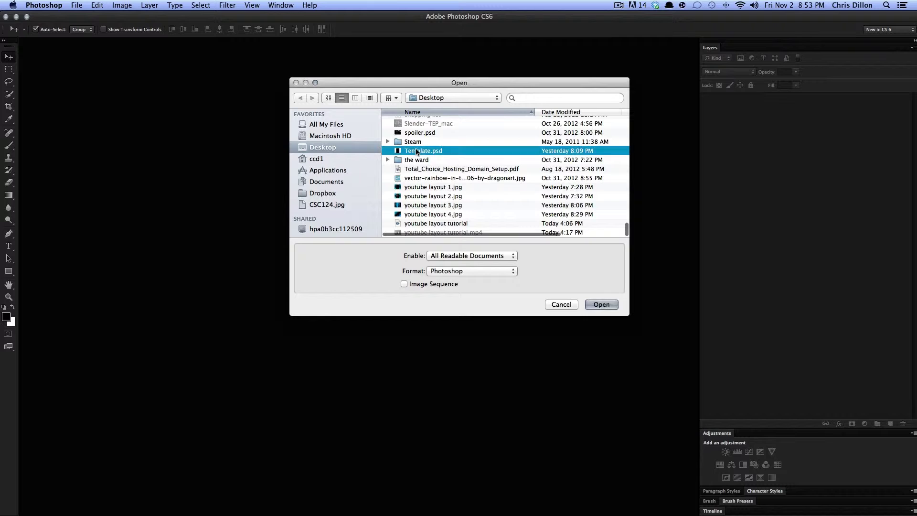
click(602, 305)
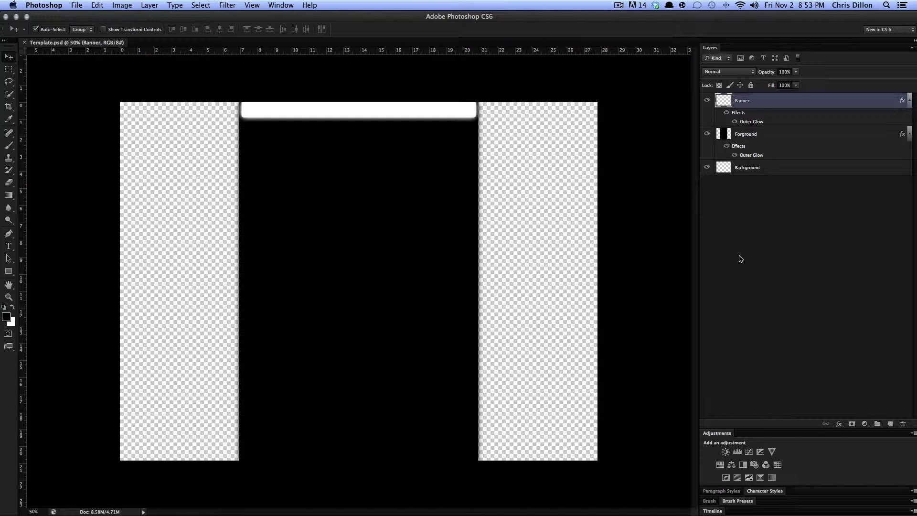
click(708, 100)
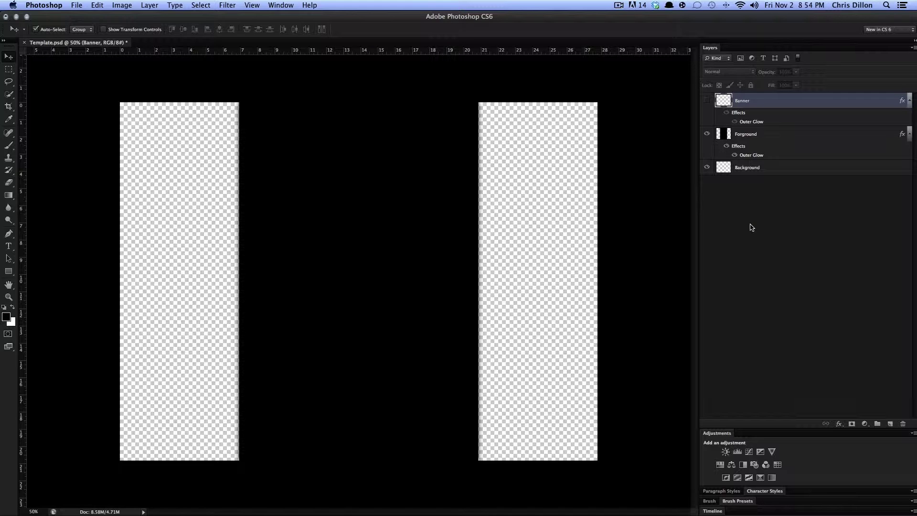
Add a gradient fill layer named "gradient" directly above the Forground layer.
click(756, 139)
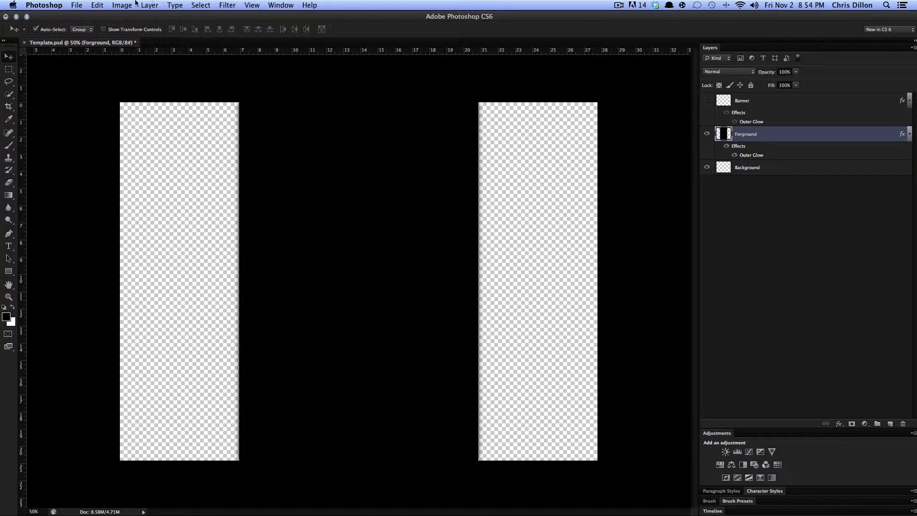
click(154, 4)
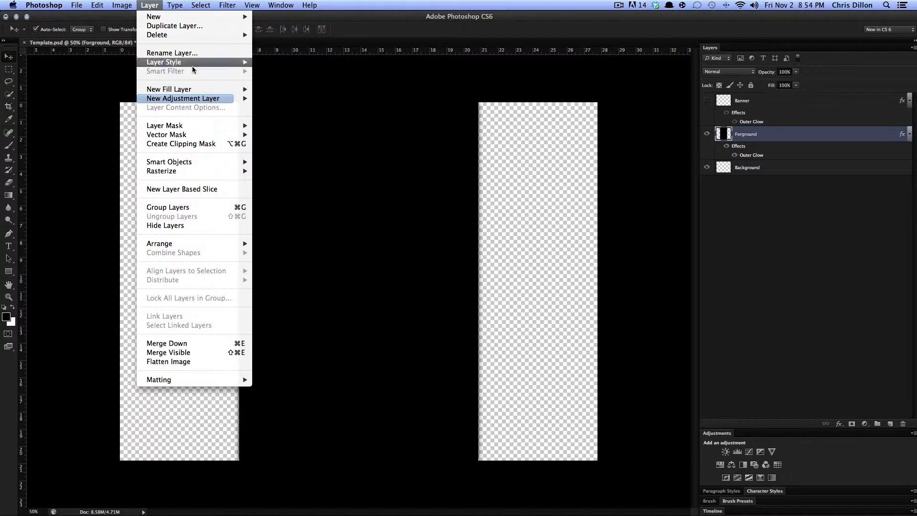
mouse_move(199, 91)
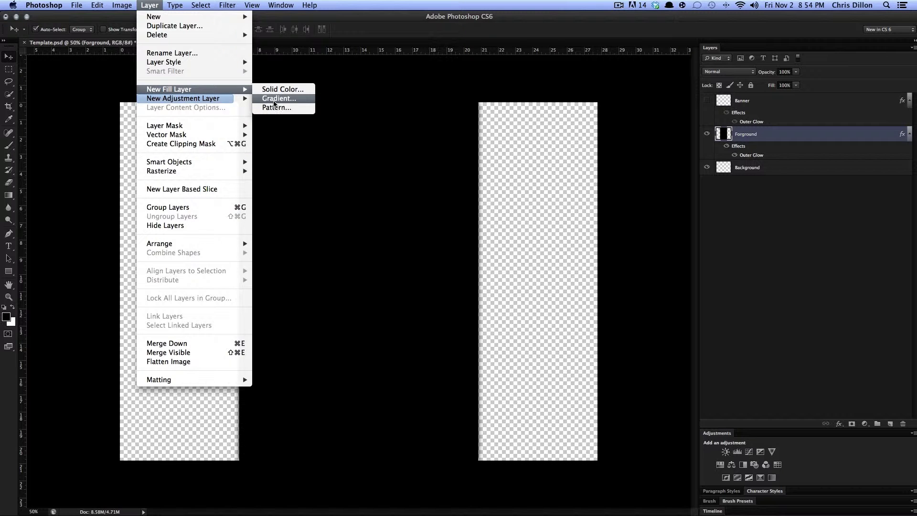
click(273, 99)
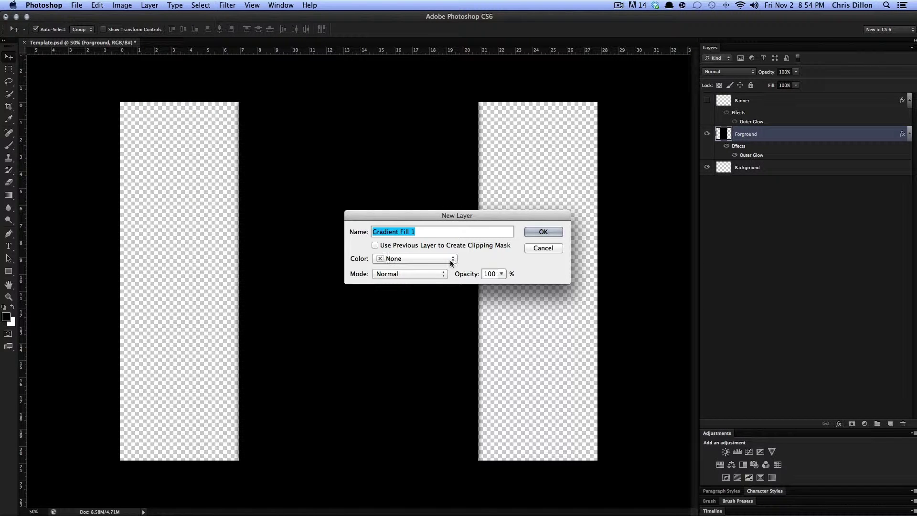
text(gradient)
click(538, 232)
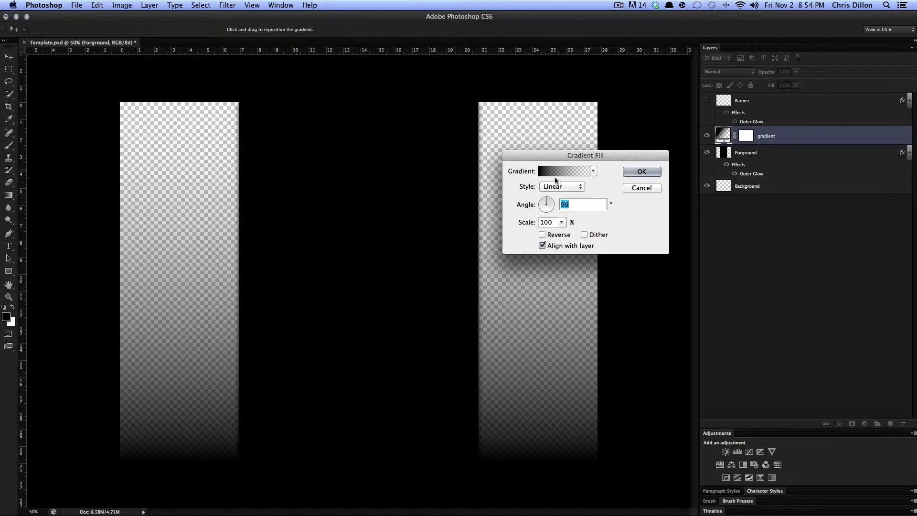
Set the end colour stop of the fill's gradient to 00a8ff.
click(570, 174)
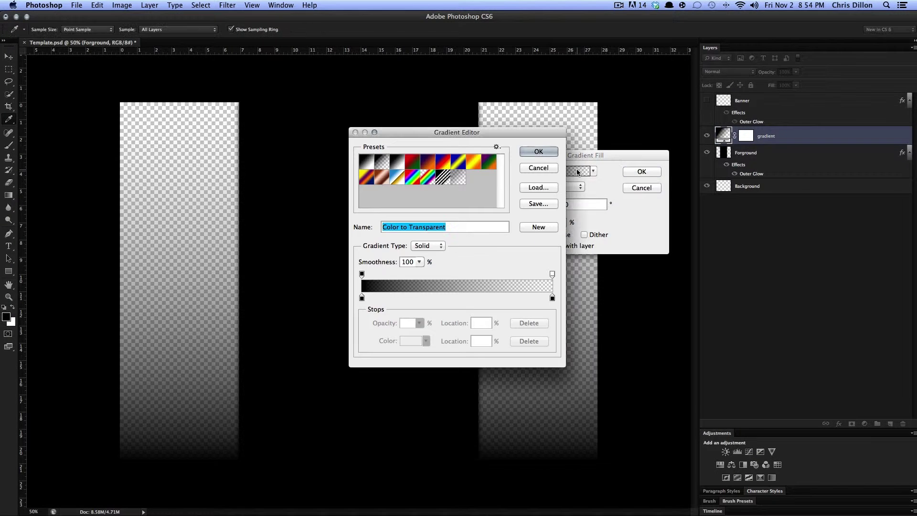
double_click(552, 298)
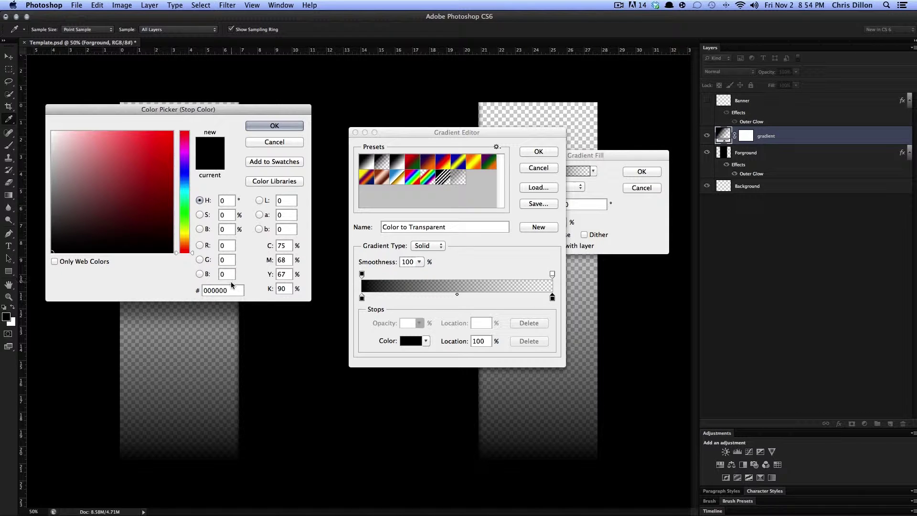
drag(234, 290, 194, 294)
text(00a8ff)
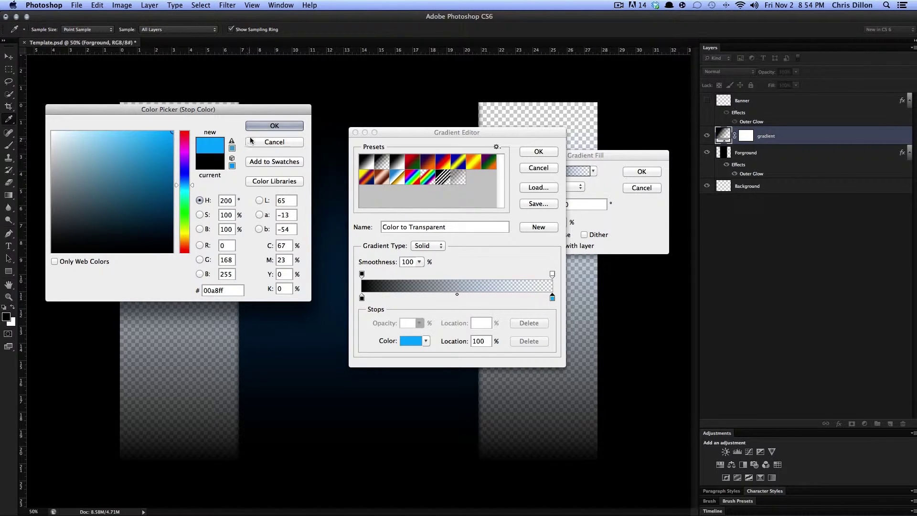
click(261, 126)
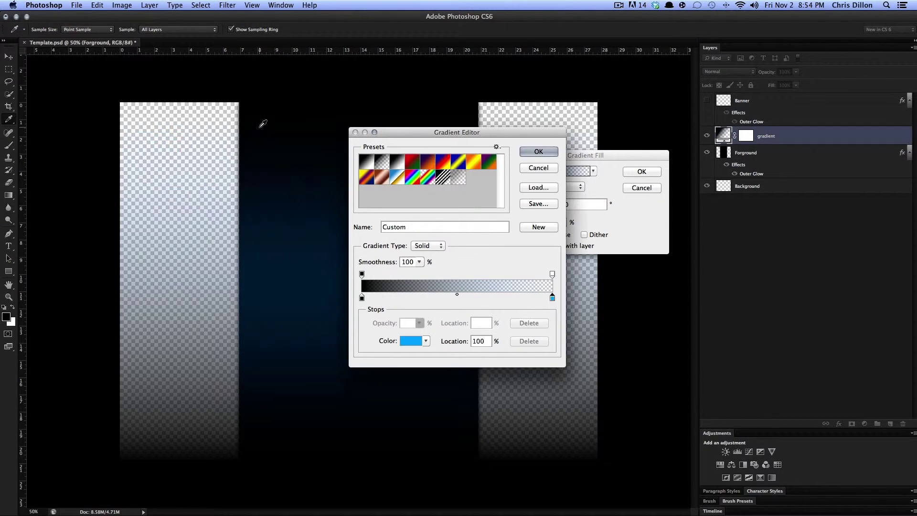
Set the end opacity stop of the gradient to 100% and accept the edited gradient.
click(553, 274)
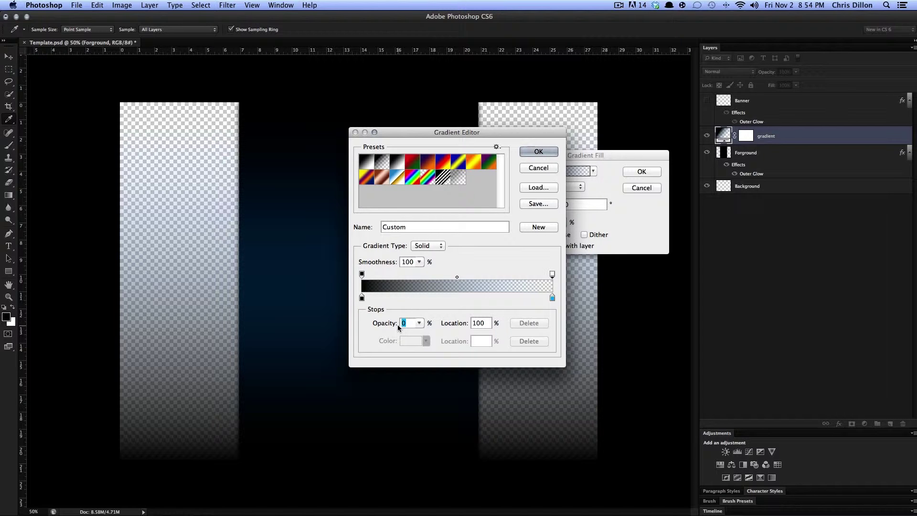
text(100)
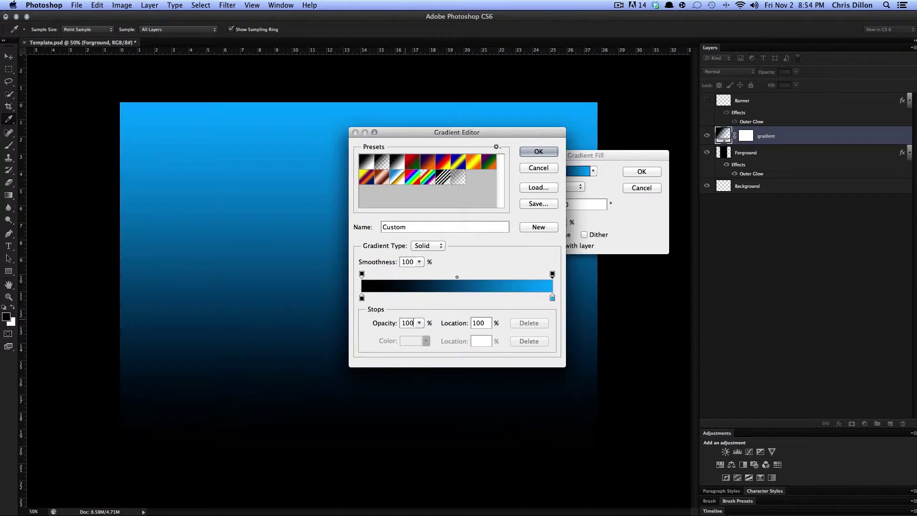
click(537, 151)
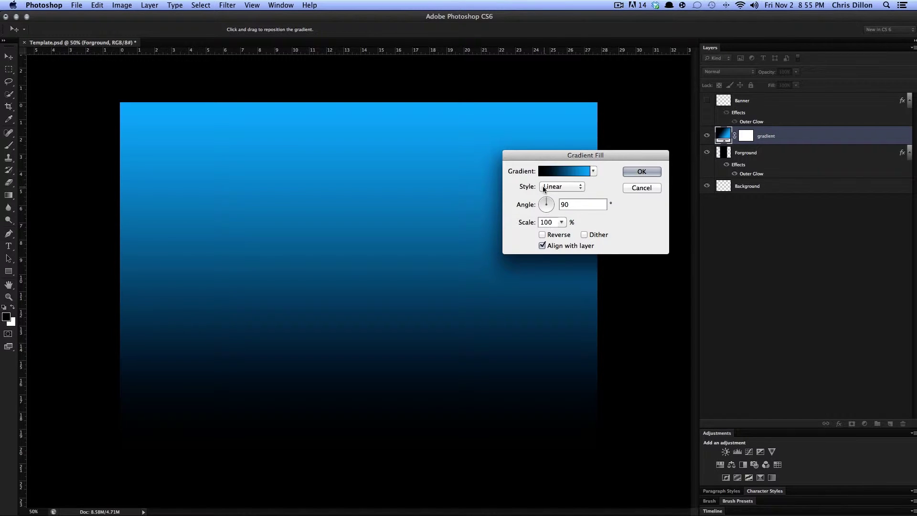
Try the Reflected, Diamond, Angle and Radial styles on the gradient fill and return it to Linear.
click(562, 187)
click(563, 188)
click(562, 188)
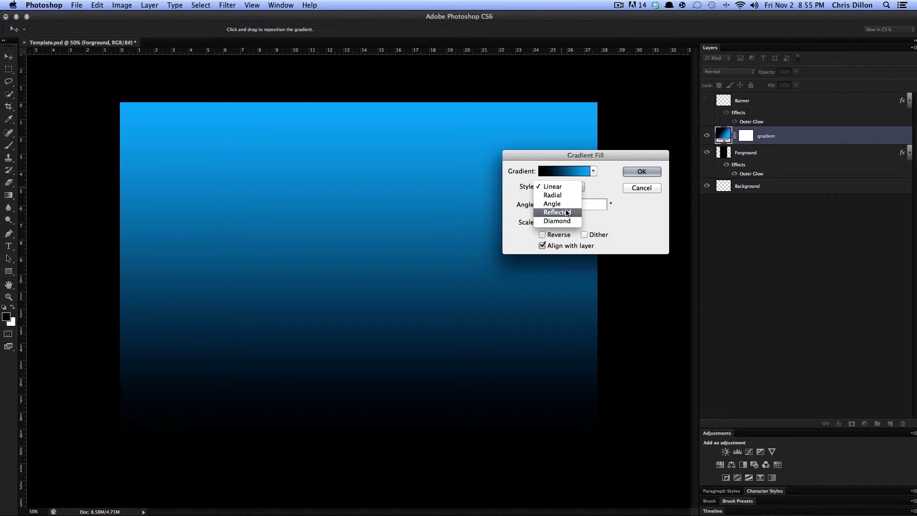
click(567, 212)
click(572, 185)
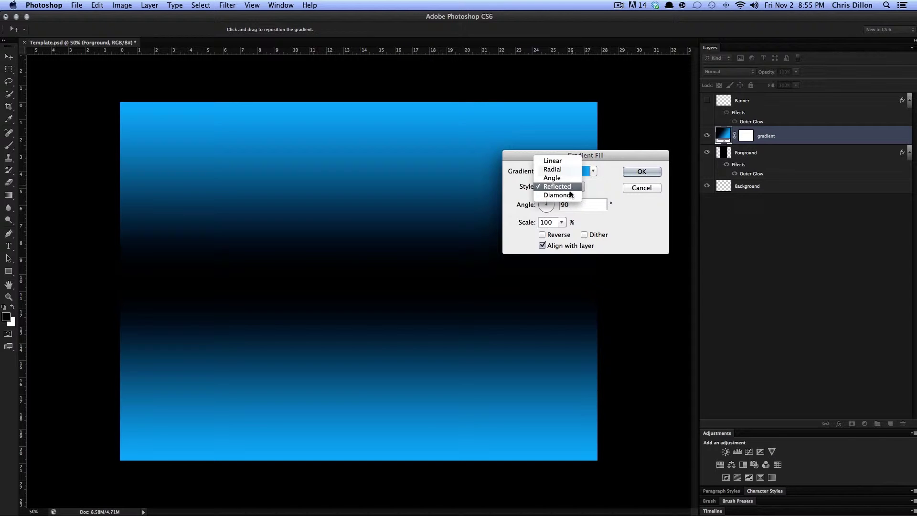
click(569, 194)
click(570, 190)
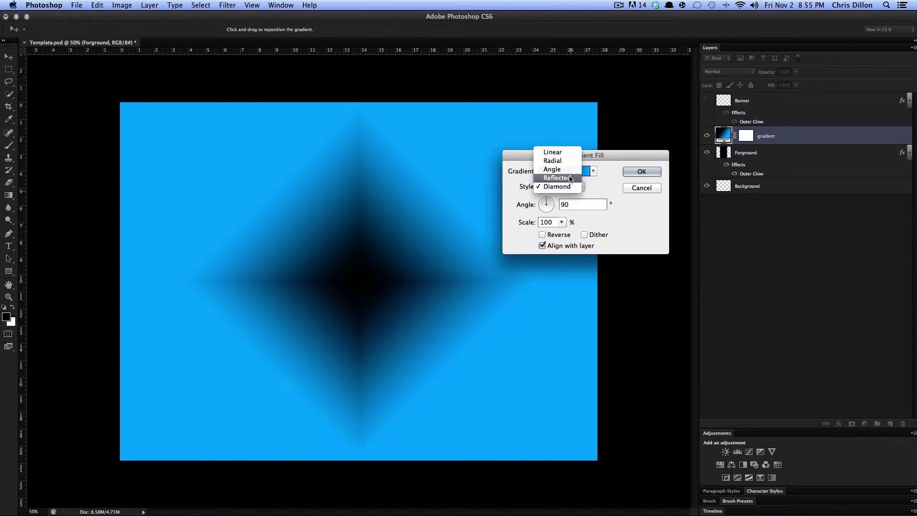
click(569, 170)
click(569, 188)
click(568, 179)
click(566, 186)
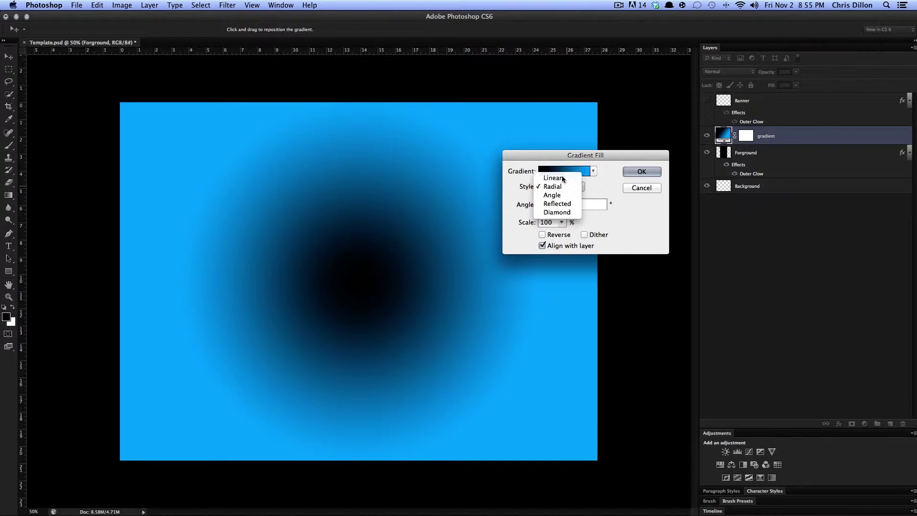
click(563, 178)
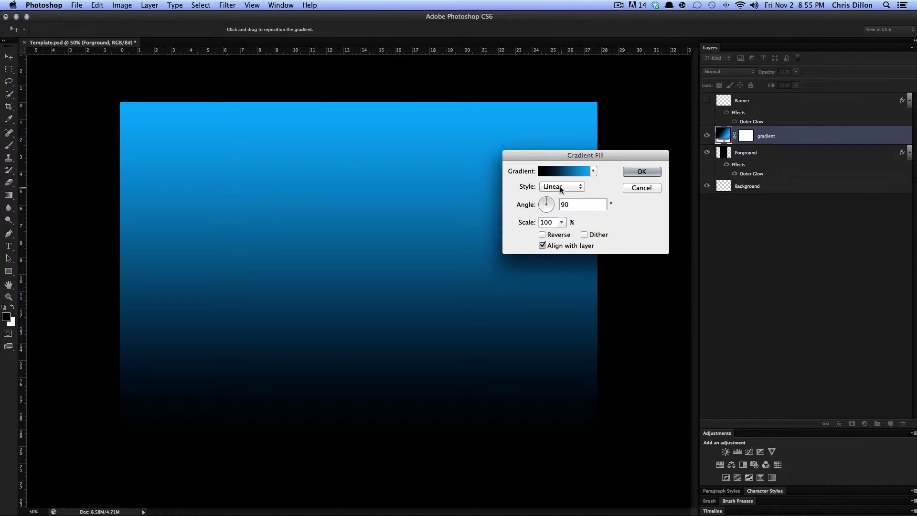
click(578, 185)
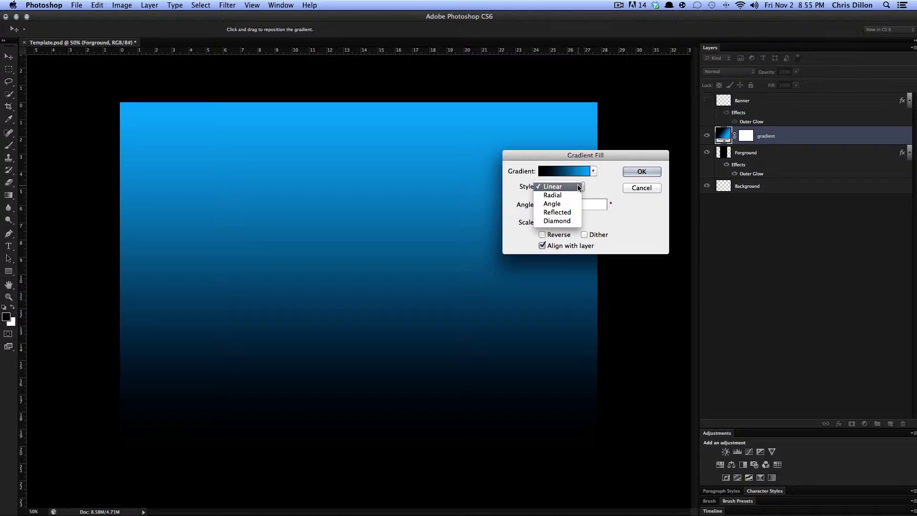
click(583, 192)
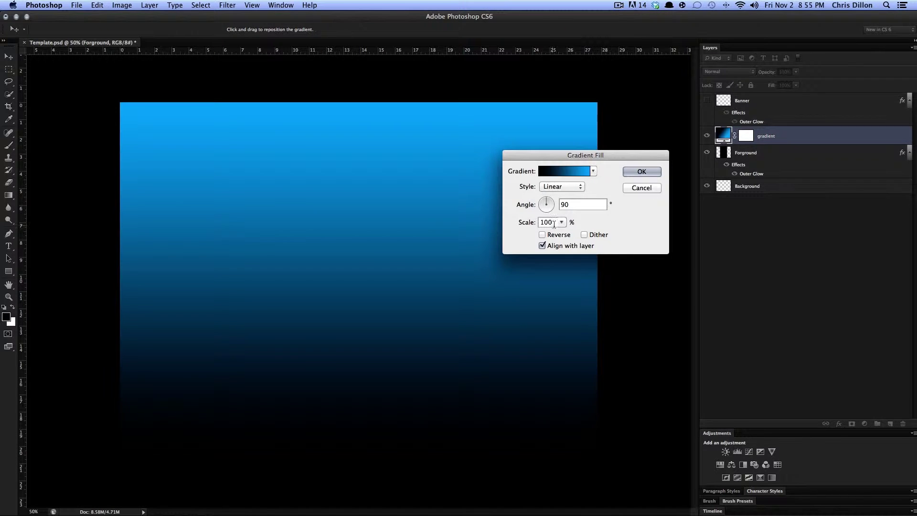
Reverse the gradient, try the Radial and Angle styles, and apply the fill with the Reflected style.
click(542, 235)
click(557, 186)
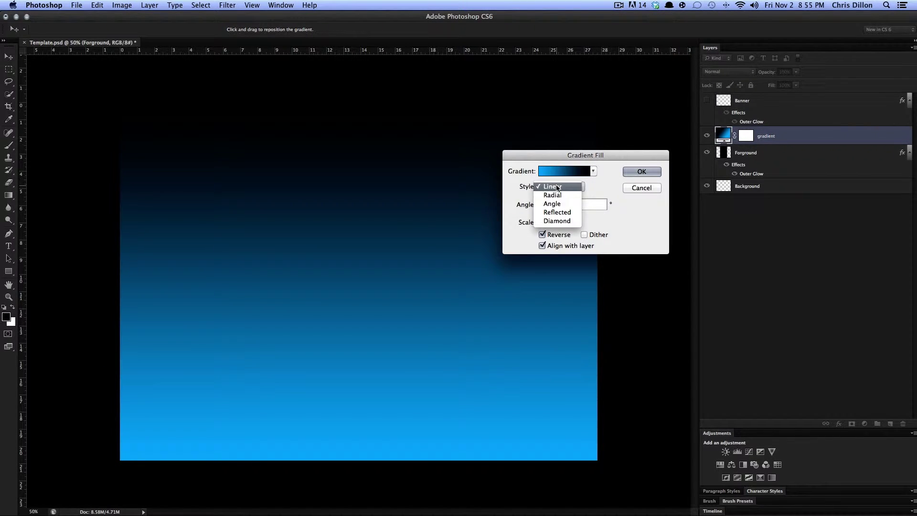
click(554, 195)
click(554, 186)
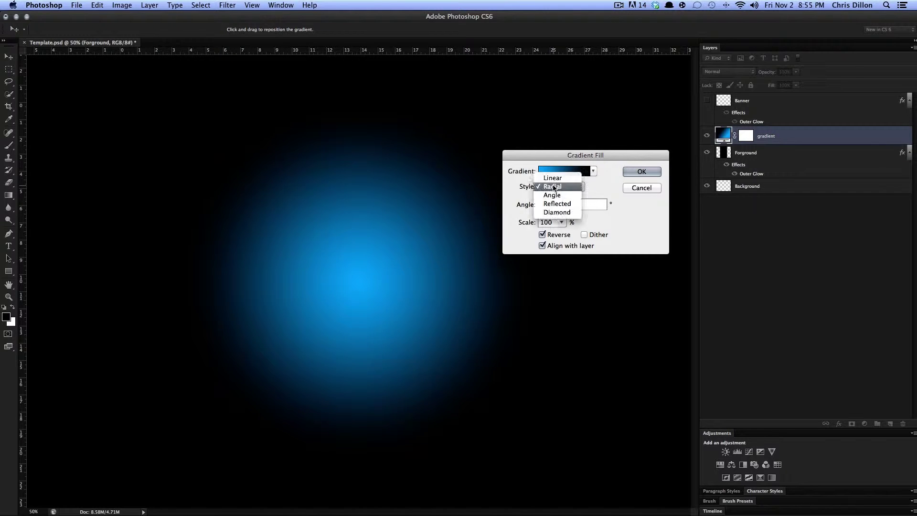
click(552, 195)
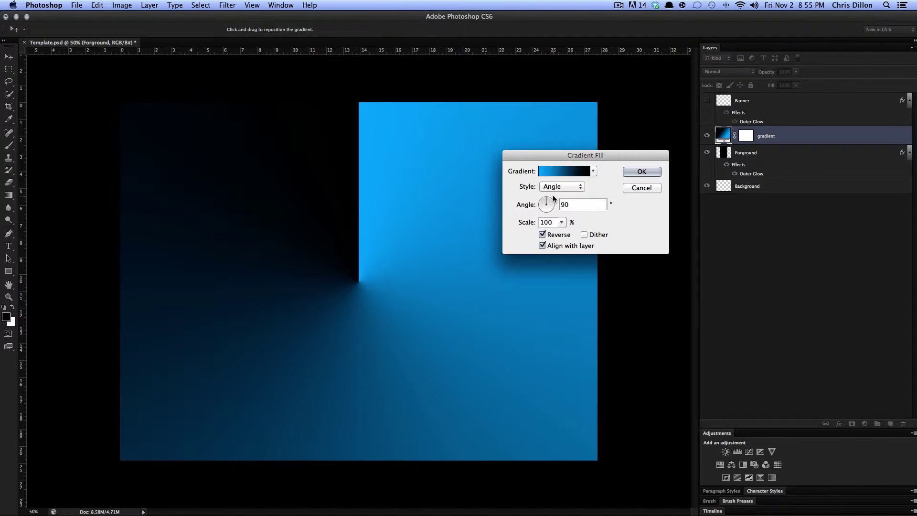
click(555, 188)
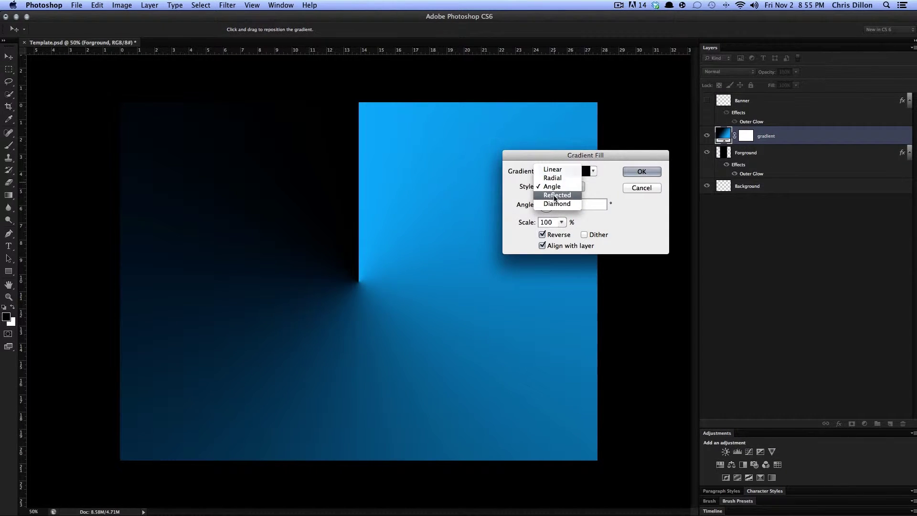
click(555, 196)
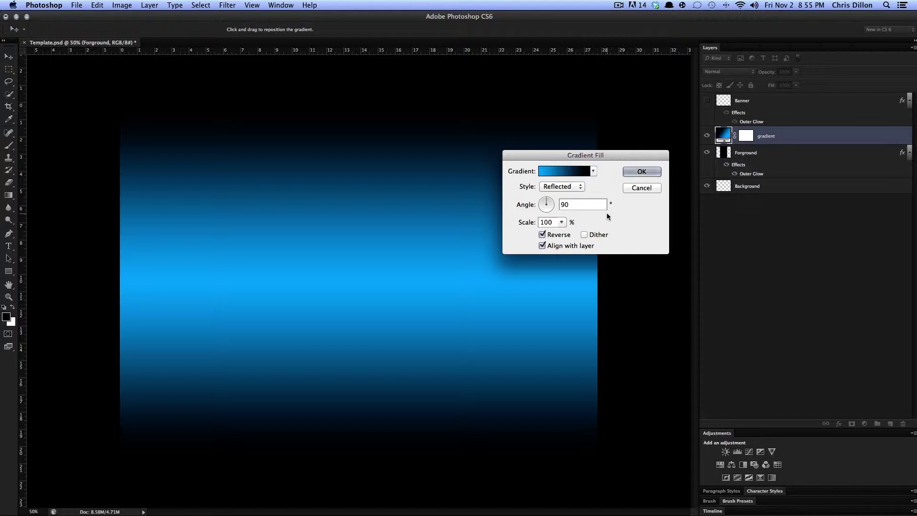
click(643, 171)
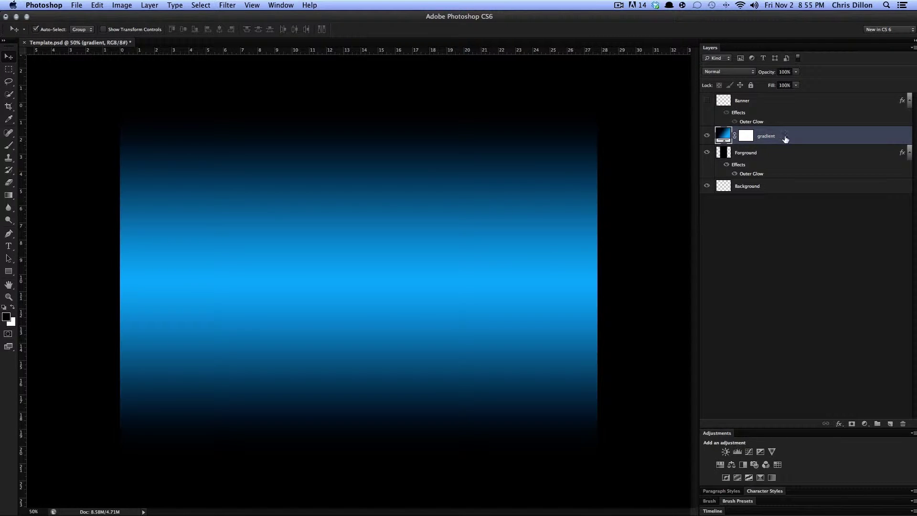
Move the gradient layer beneath the Forground layer and make Forground the active layer.
drag(786, 152, 784, 175)
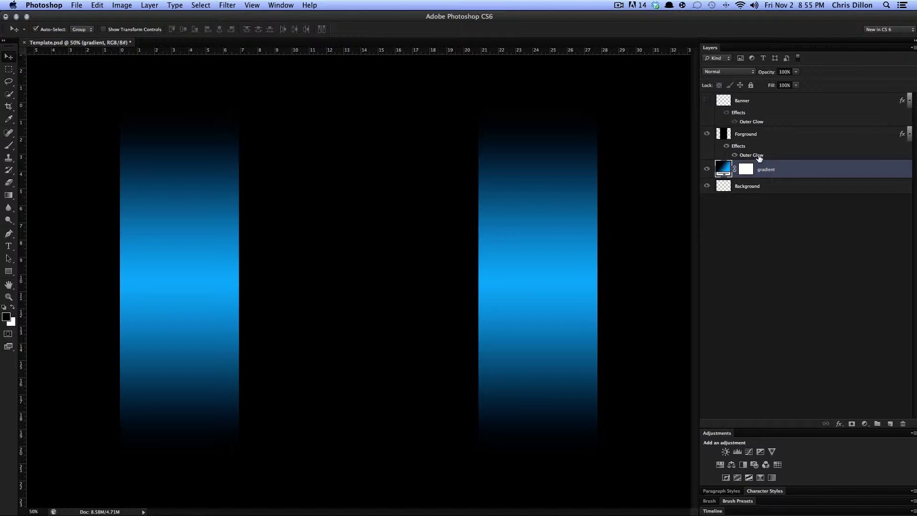
click(762, 140)
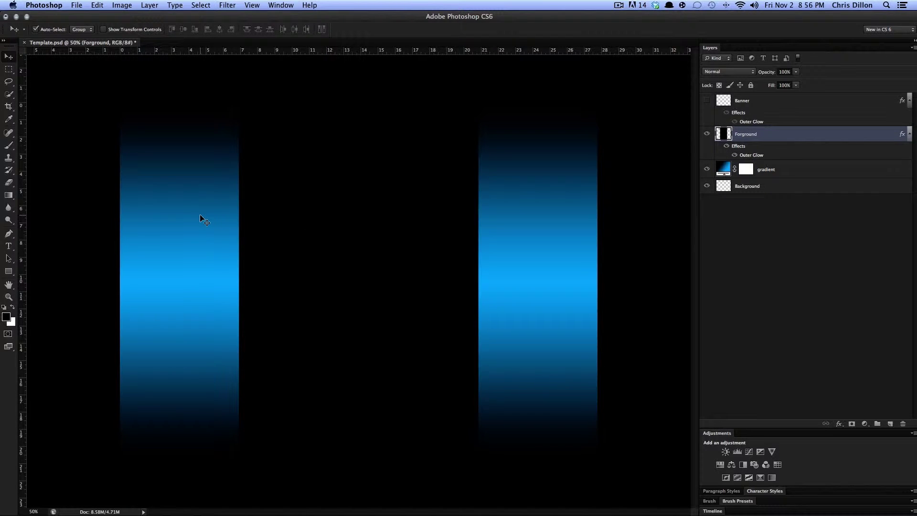
Add the text "Fro" in the upper part of the left gradient column.
key(t)
click(168, 197)
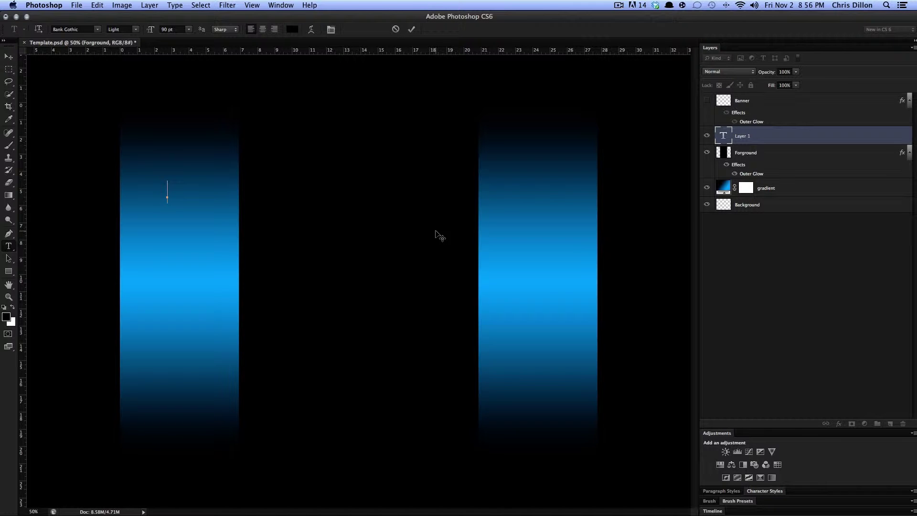
text(Fro)
click(412, 30)
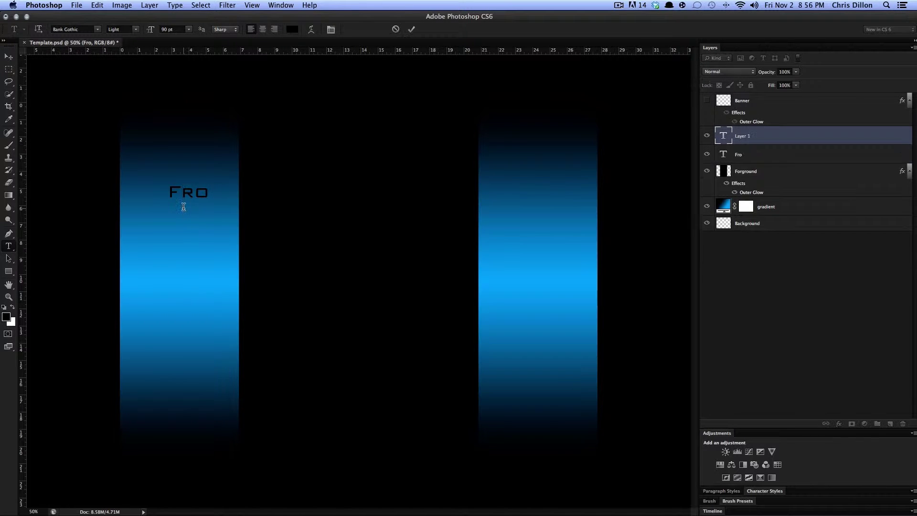
Add "08" as a separate text layer just below "Fro" and shift it slightly left.
text(08)
click(412, 31)
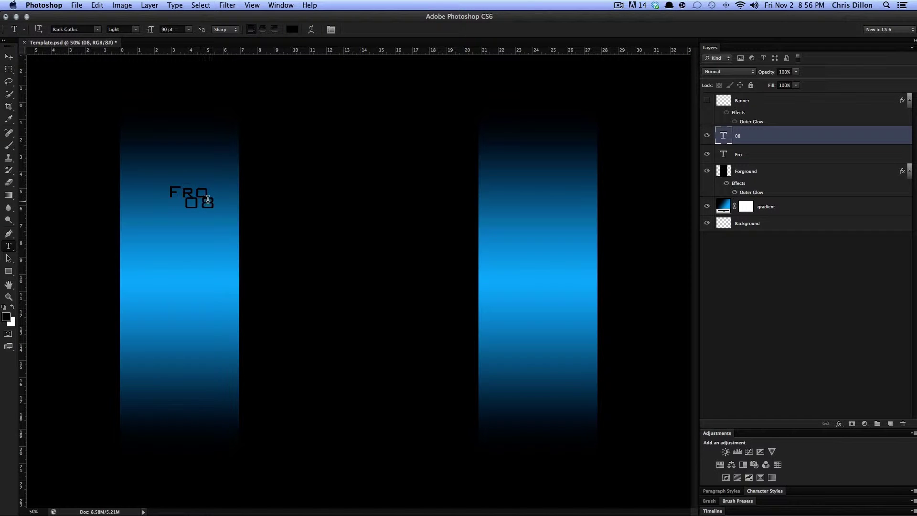
key(v)
drag(208, 202, 207, 205)
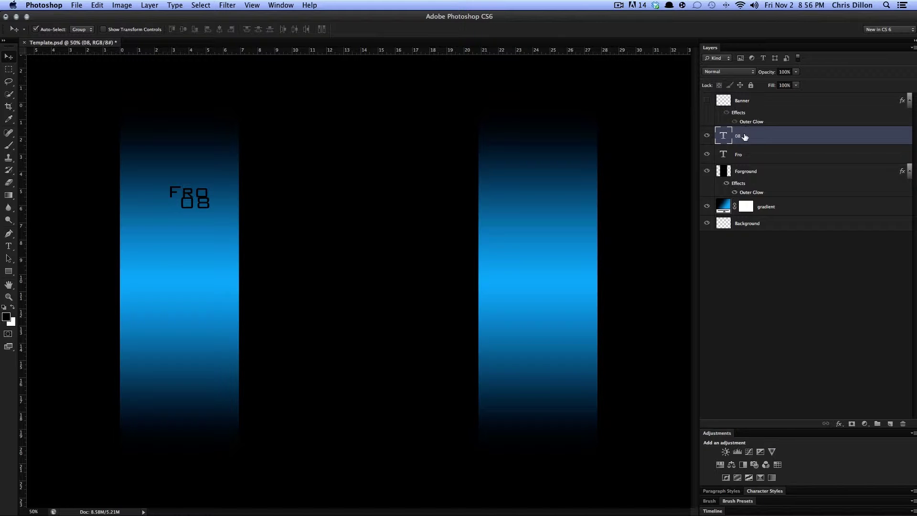
Enlarge the "Fro" text layer to about 146% of its size, extending it up and to the right.
click(740, 155)
key(super+t)
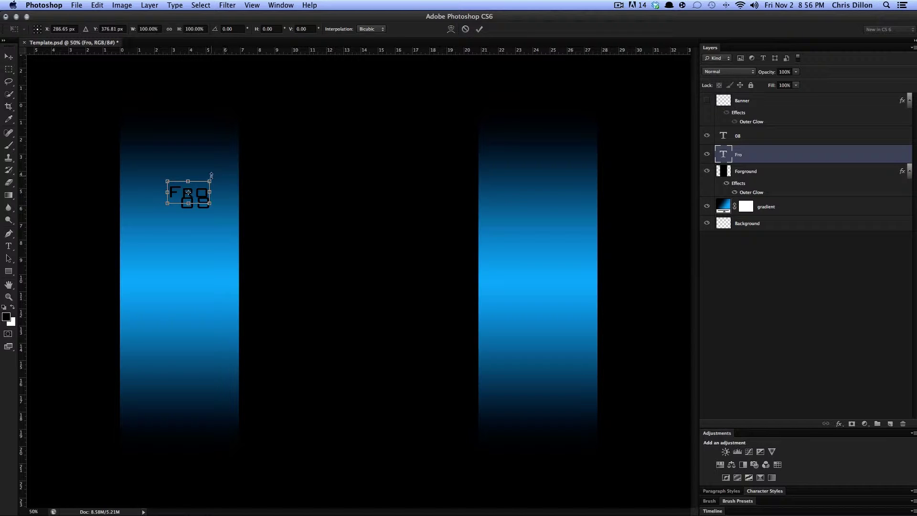
drag(208, 182, 228, 171)
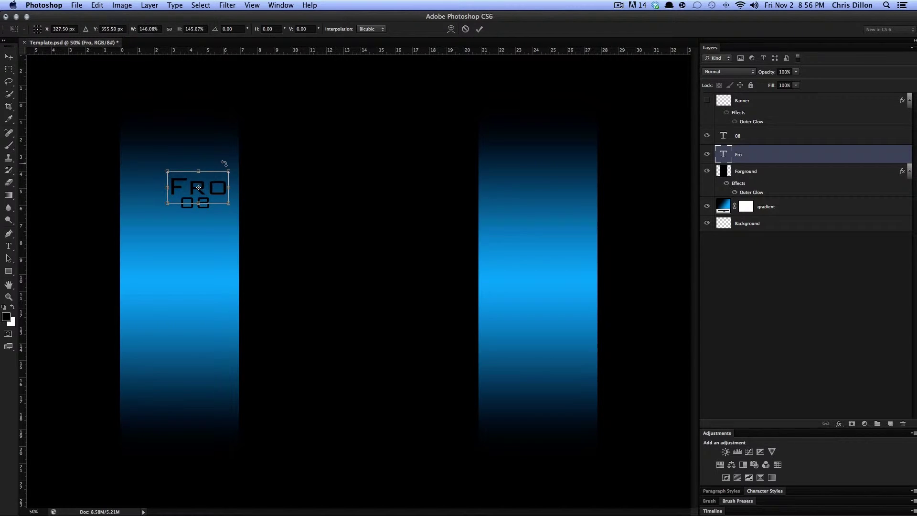
click(479, 29)
Move the "08" text right so it sits just beneath "Fro" with their right edges aligned.
click(196, 204)
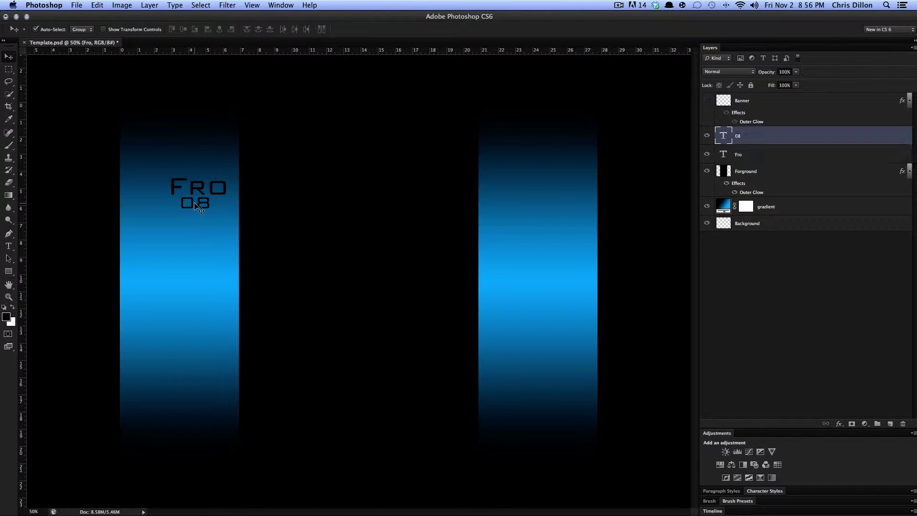
drag(195, 204, 213, 205)
key(Down)
key(Down)
key(Down)
Rasterize the "08" and "Fro" text layers and merge them into a single layer.
shift+click(770, 156)
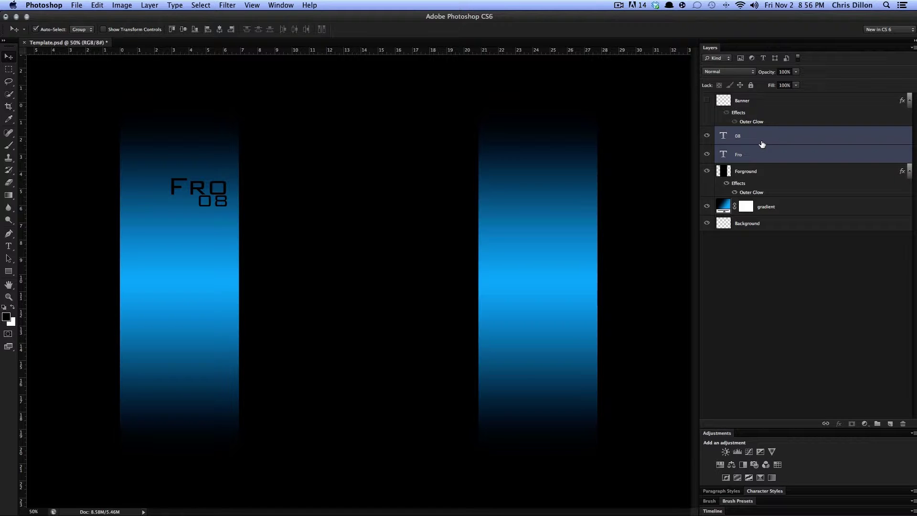
right_click(762, 144)
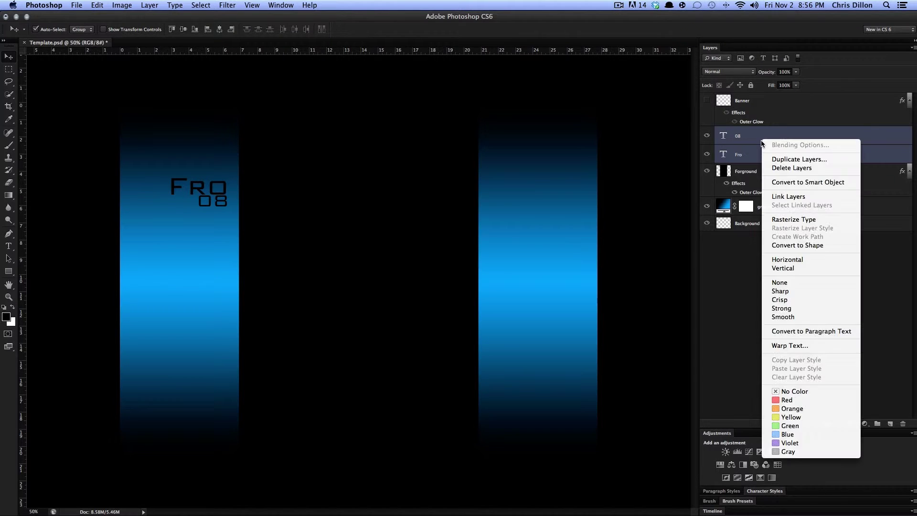
click(803, 221)
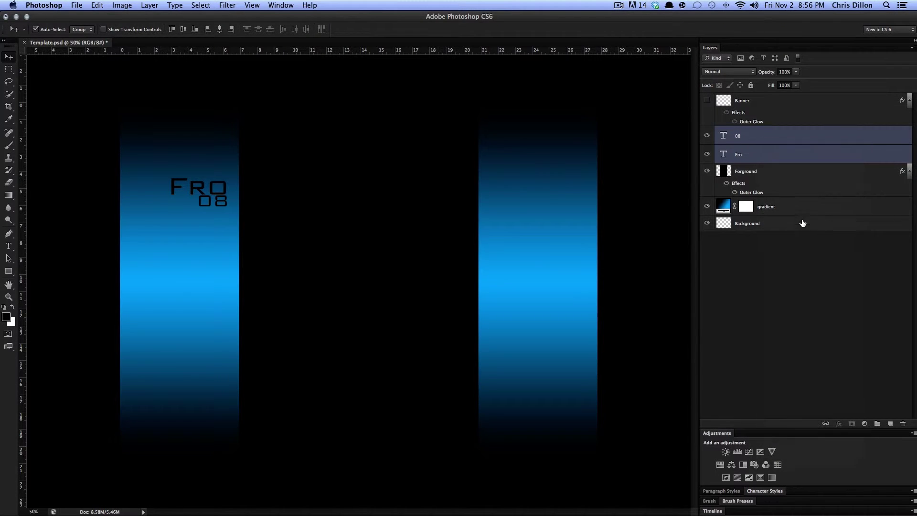
right_click(757, 150)
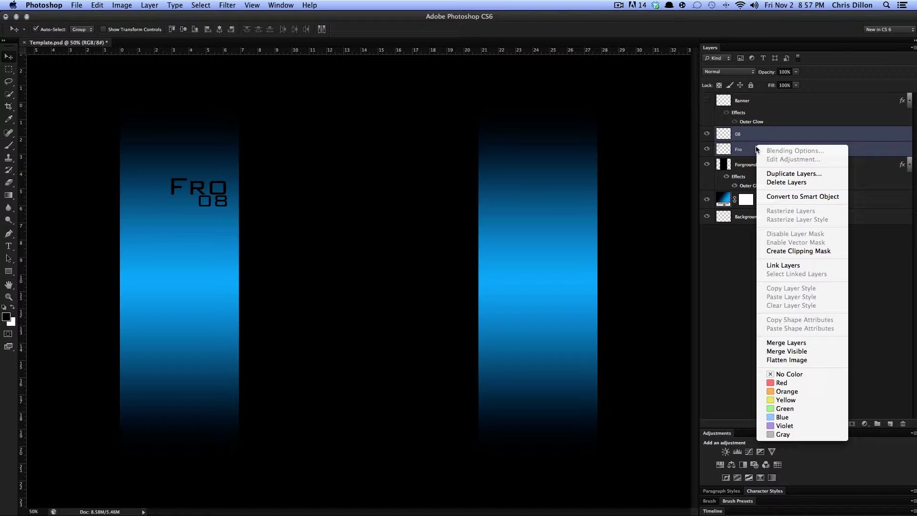
click(787, 343)
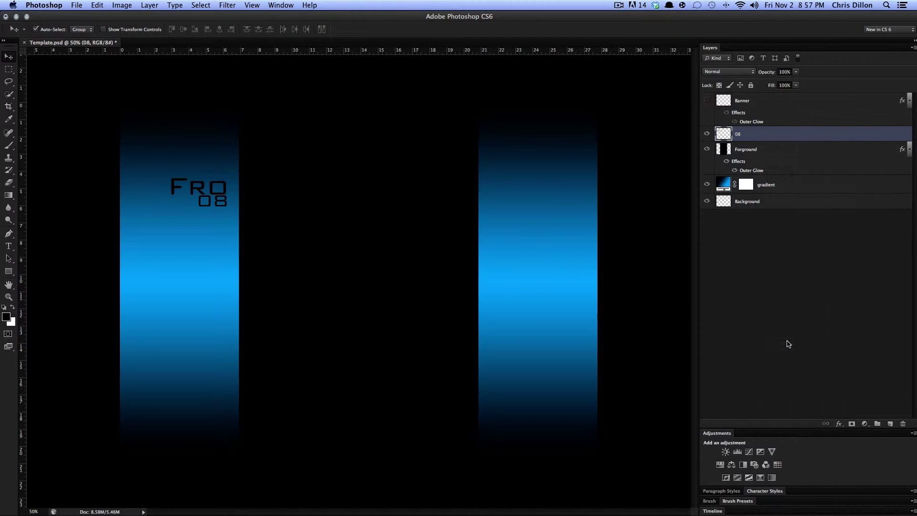
Rotate the merged text -90 degrees to read upward and scale it to about 192%.
mouse_move(209, 197)
mouse_down()
mouse_move(212, 186)
mouse_move(198, 210)
mouse_move(209, 195)
mouse_up()
key(super+t)
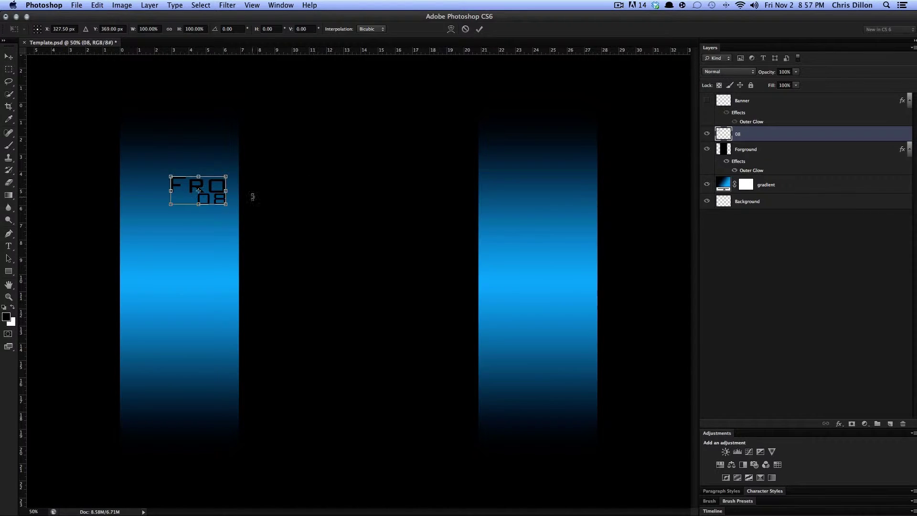
drag(237, 172, 182, 156)
drag(183, 219, 158, 269)
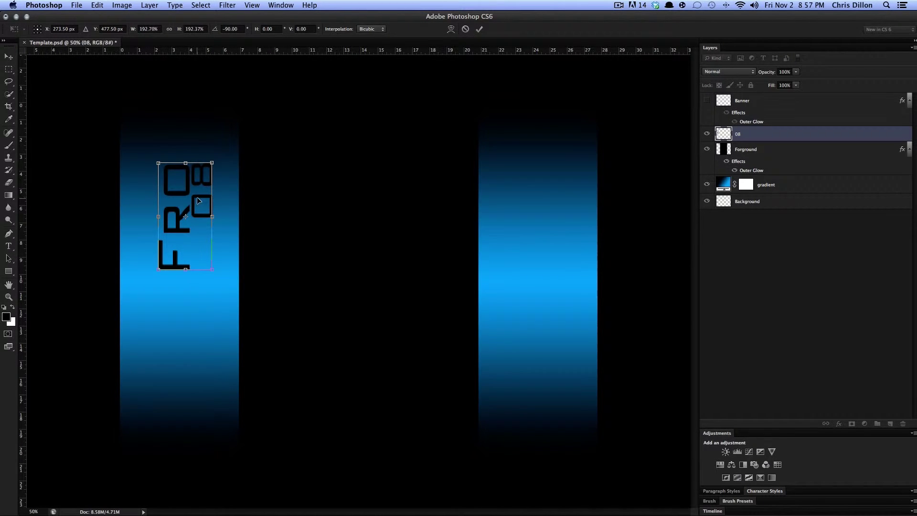
Position the rotated text near the upper right corner of the left gradient column and apply the transformation.
drag(202, 200, 227, 170)
key(Left)
key(Left)
key(Left)
key(Left)
key(Left)
key(Left)
key(Left)
key(Left)
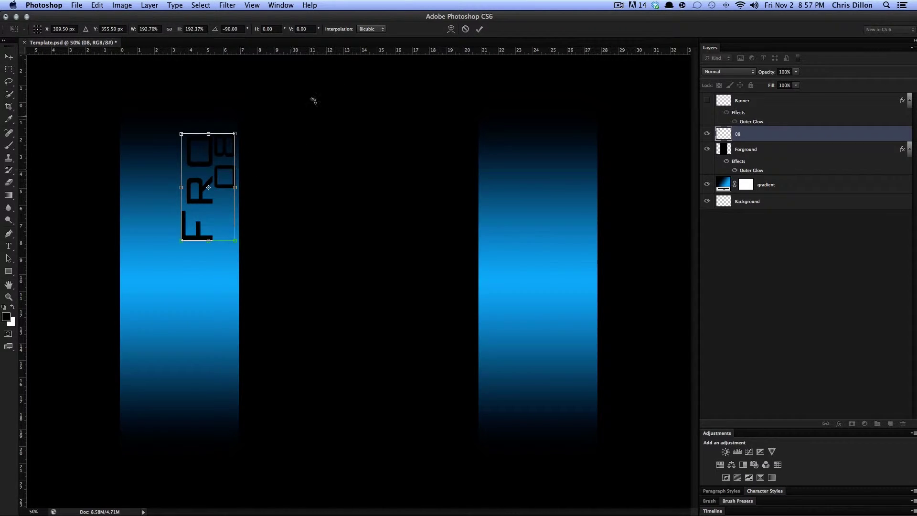
click(480, 30)
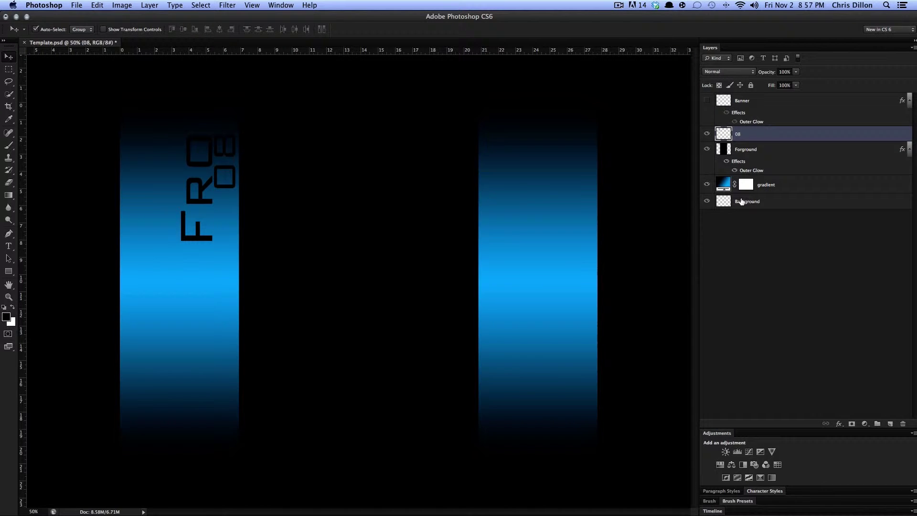
Fill the merged lettering with the white background color and clear the selection.
super+click(725, 137)
key(super+BackSpace)
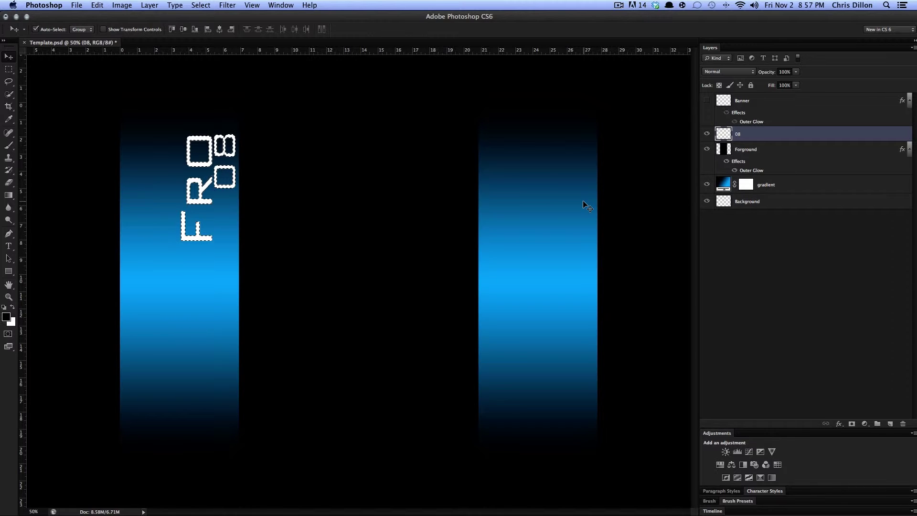
key(super+d)
Add a black 16 px outside Stroke to the lettering layer.
click(839, 423)
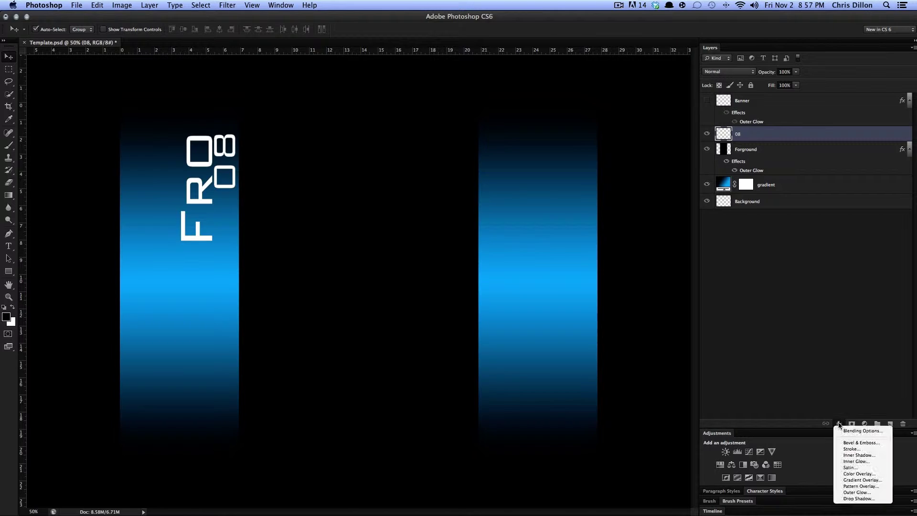
click(851, 449)
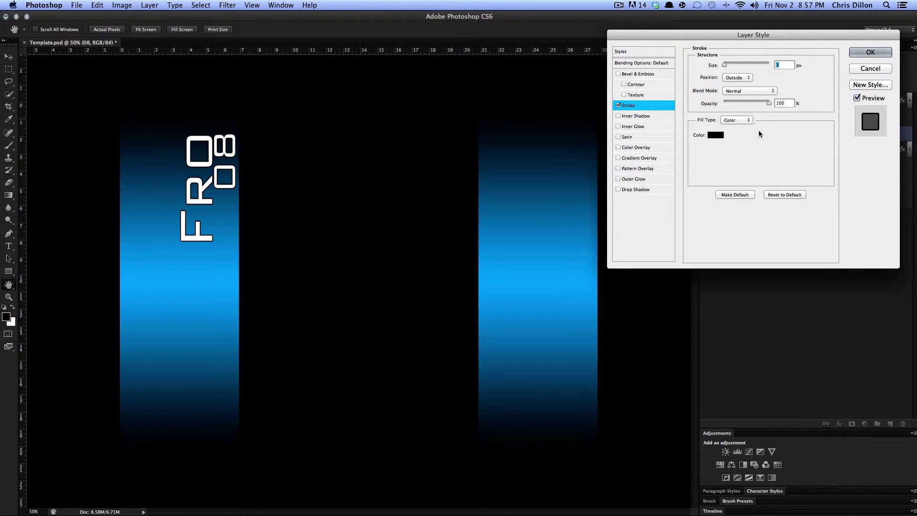
click(728, 64)
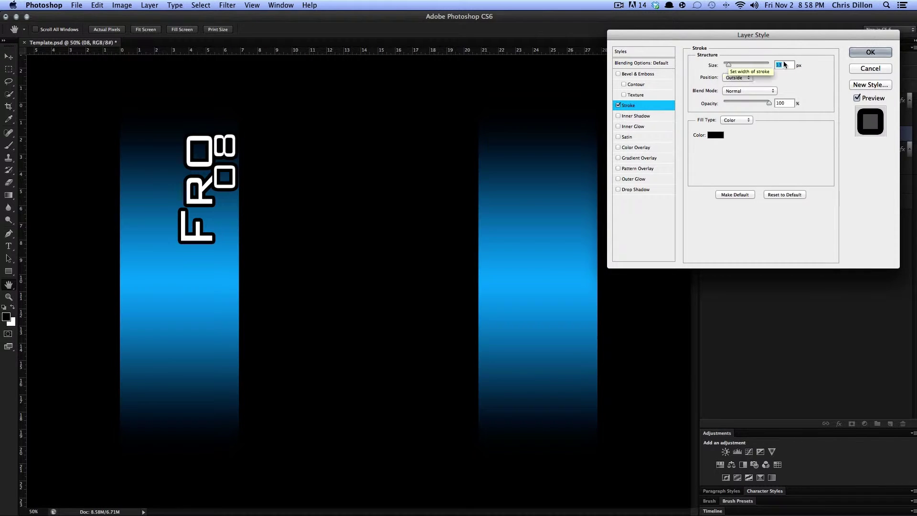
text(16)
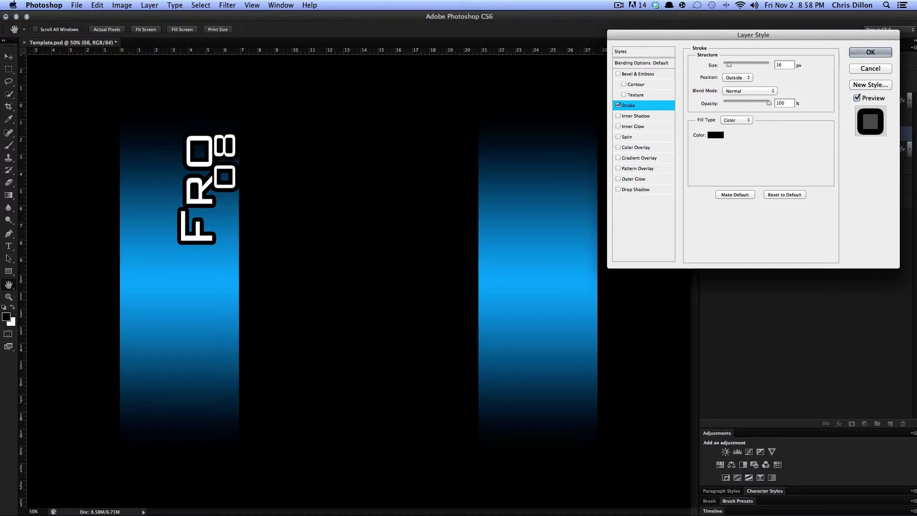
click(876, 53)
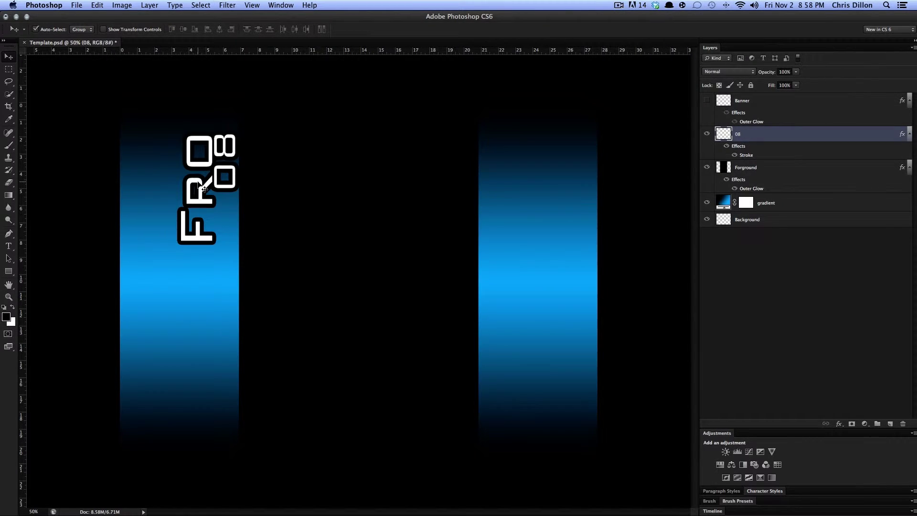
Nudge the outlined lettering slightly left and down within the left gradient column.
key(Left)
key(Left)
key(Left)
key(Left)
key(Down)
key(Down)
key(Down)
key(Down)
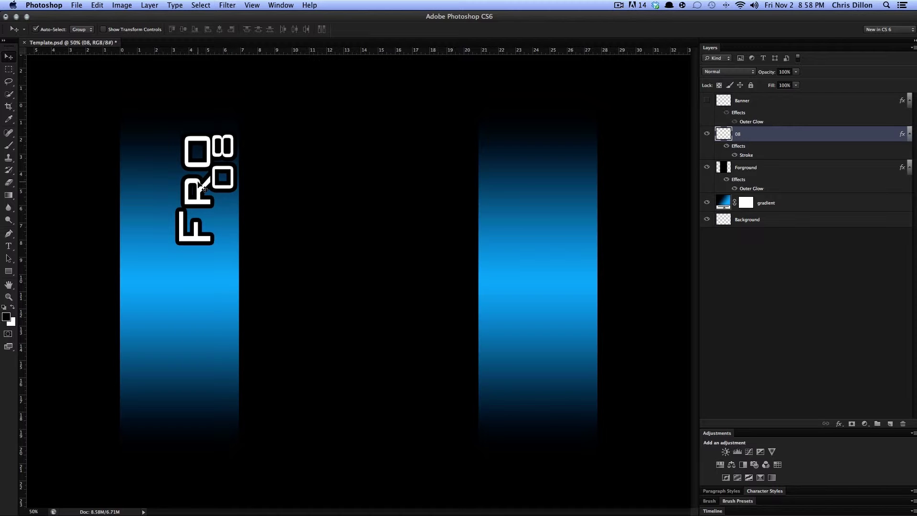
key(Down)
key(Down)
key(Down)
key(Down)
key(Down)
key(Down)
key(Down)
key(Down)
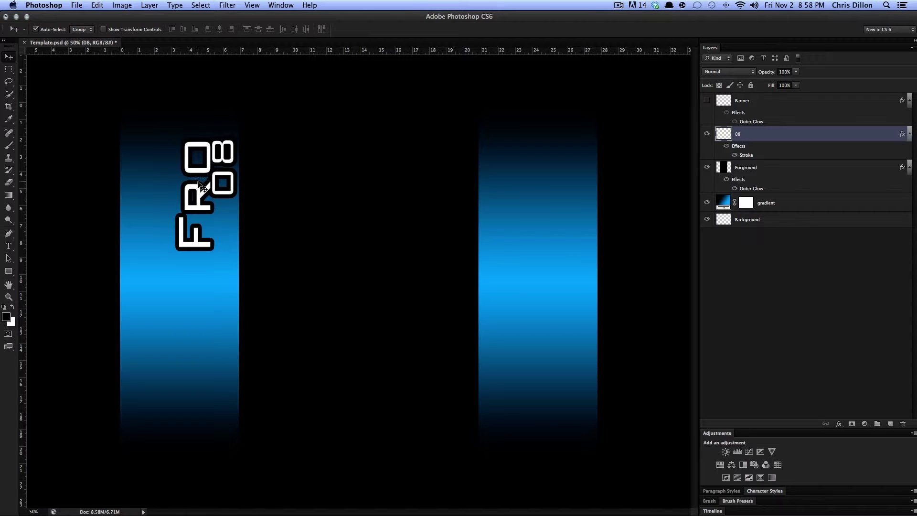
key(Down)
key(Down)
key(Down)
key(Down)
key(Down)
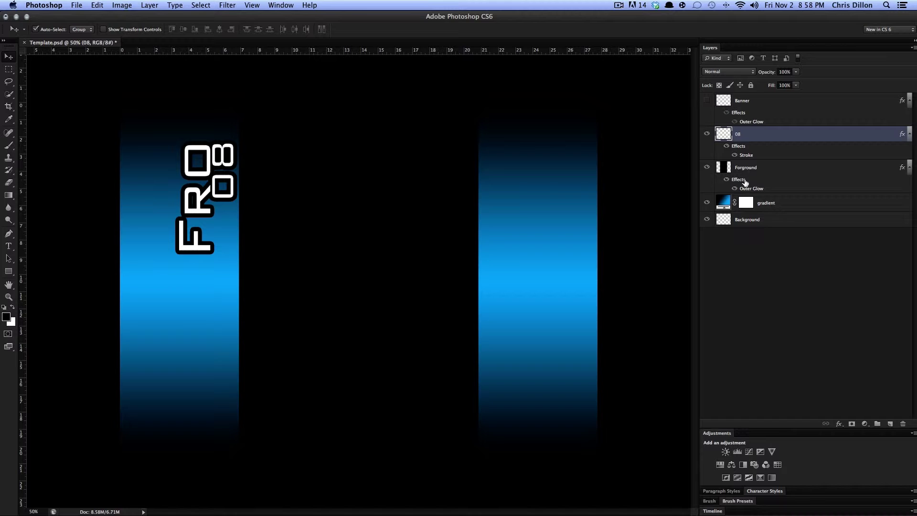
Hide the Forground layer and save a JPEG copy named "youtube layout 5" to the Desktop.
click(707, 168)
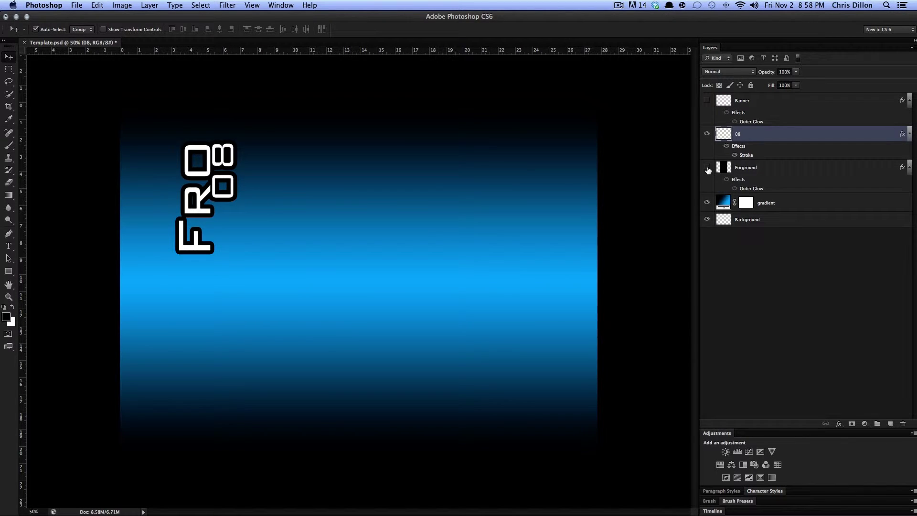
click(763, 171)
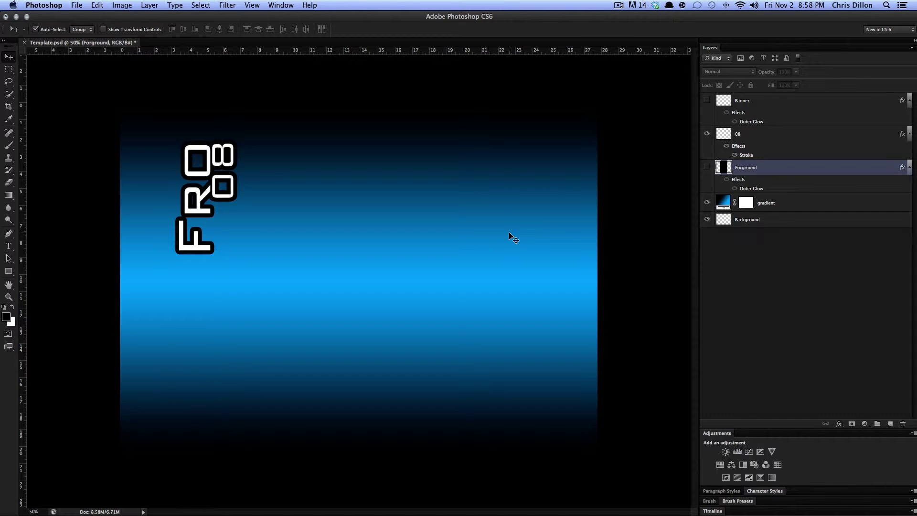
click(77, 5)
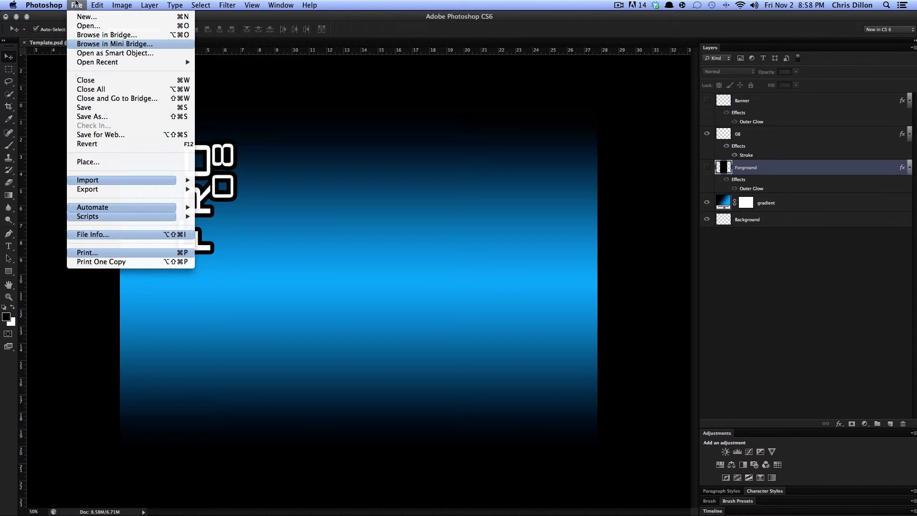
click(120, 121)
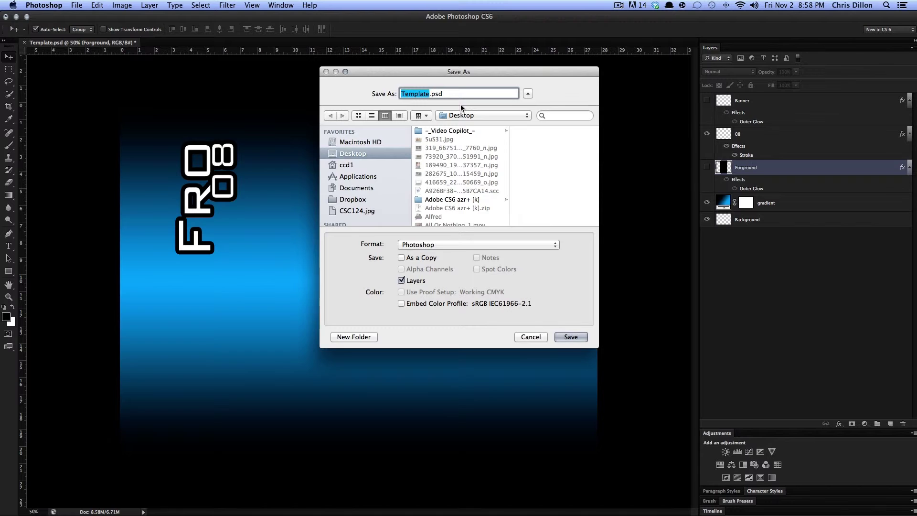
click(497, 244)
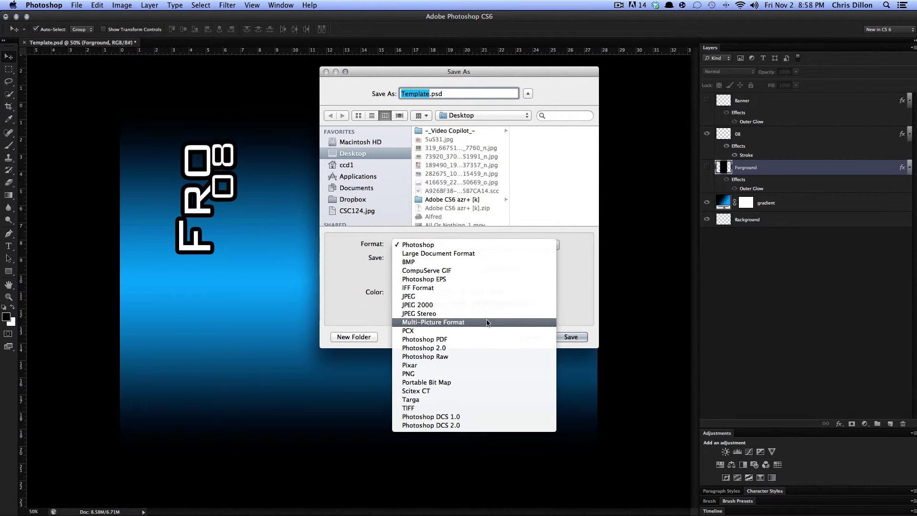
click(429, 93)
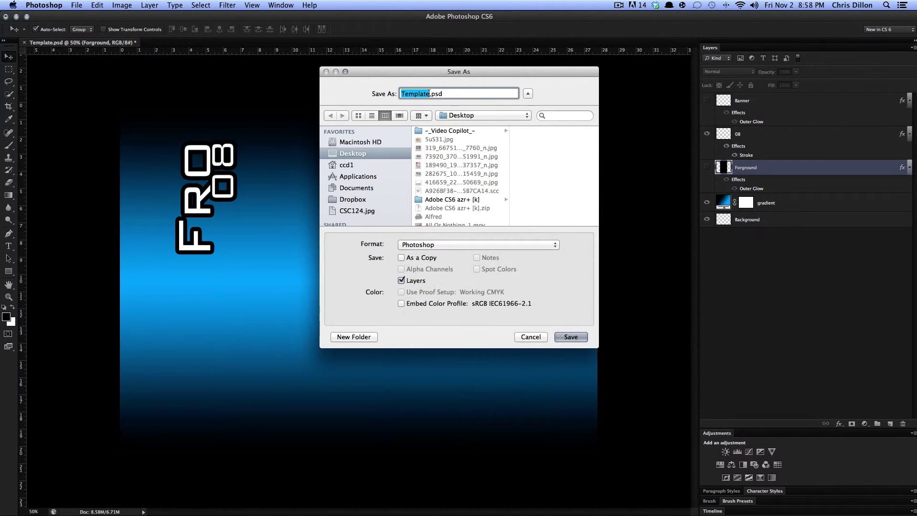
text(youtube layout 5)
click(474, 246)
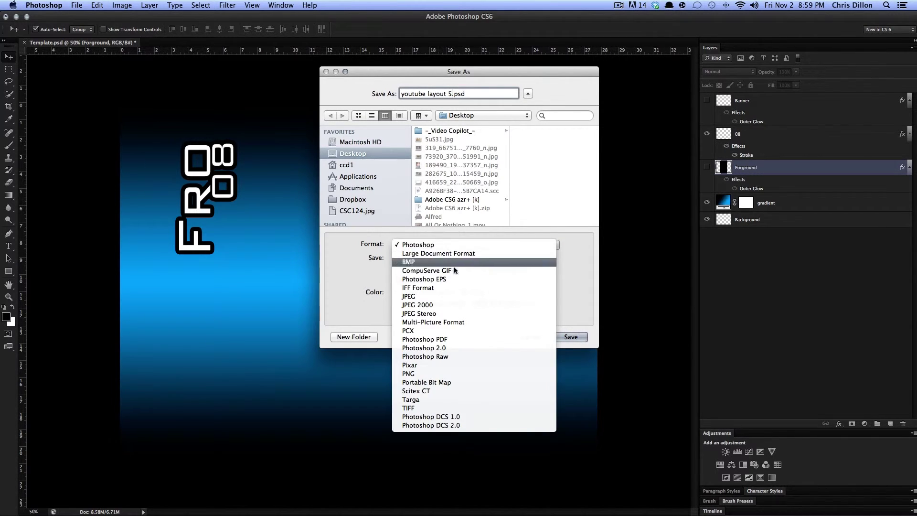
click(445, 296)
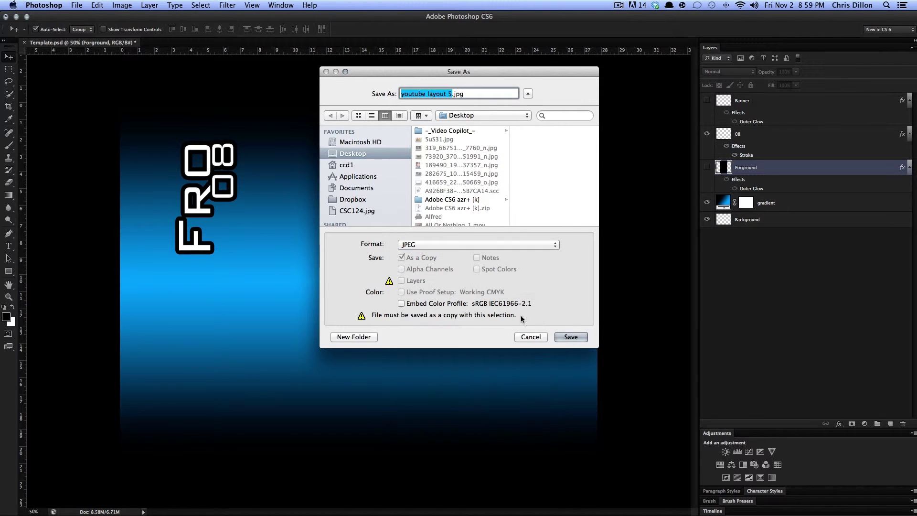
click(574, 336)
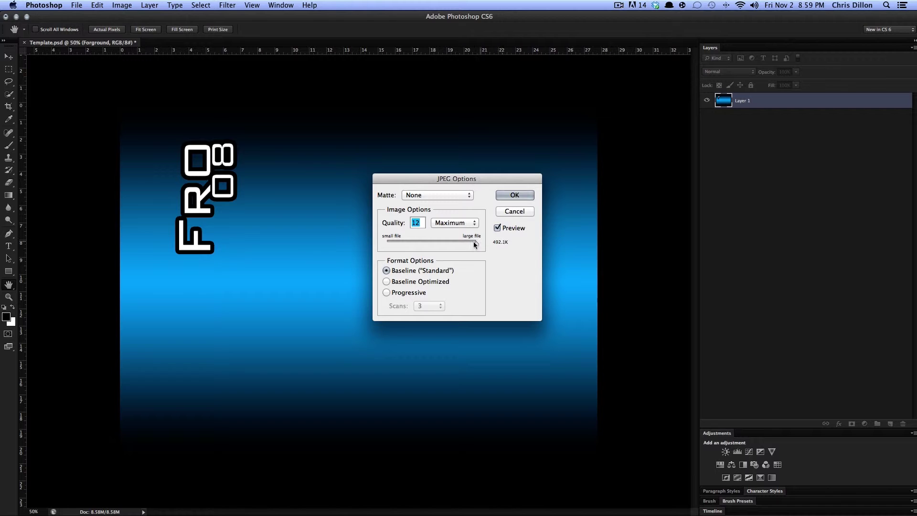
Try lower JPEG quality levels, and export the image at Maximum quality.
drag(476, 243, 447, 241)
drag(447, 243, 416, 240)
drag(418, 242, 390, 243)
click(476, 243)
click(512, 196)
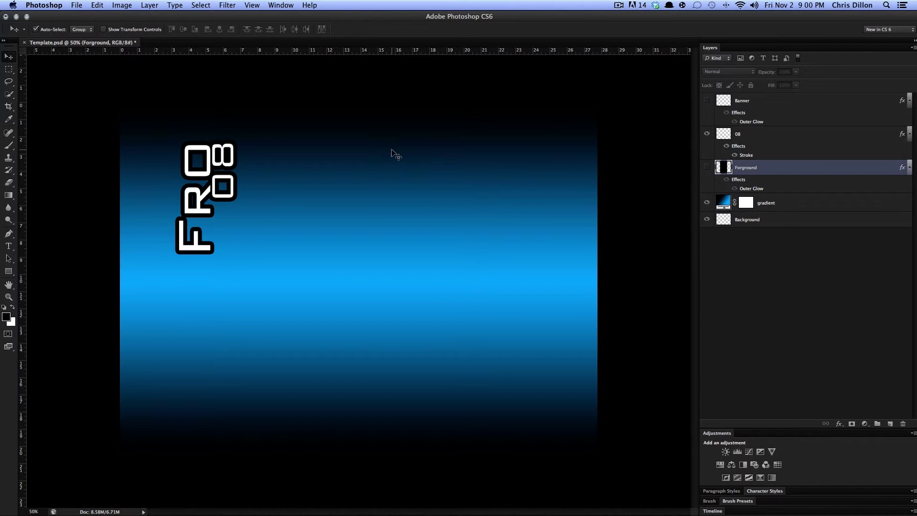
Switch to the Finder desktop and open the file information for "youtube layout 5.jpg" to check its size.
key(ctrl+Up)
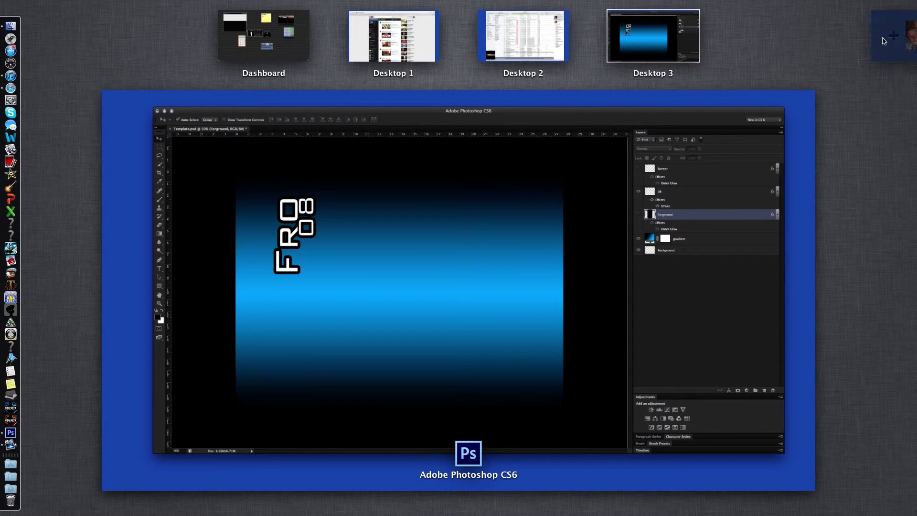
click(885, 40)
click(723, 37)
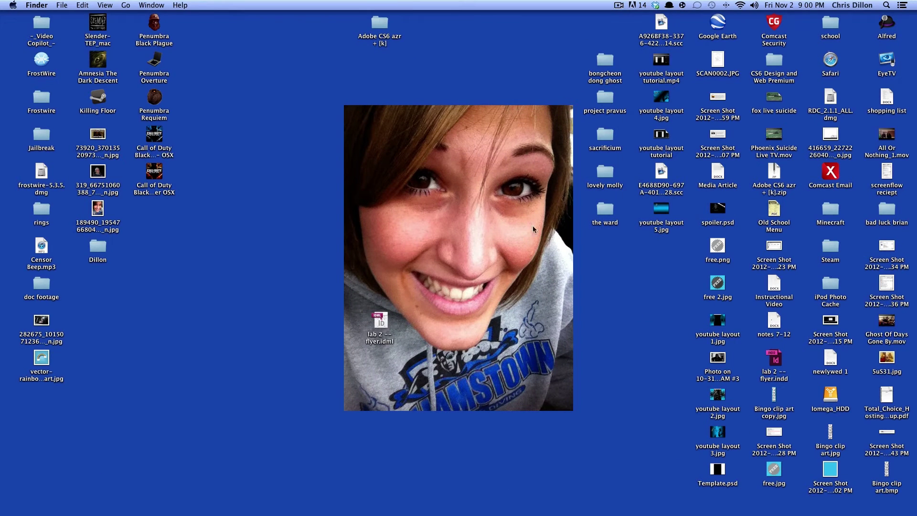
click(664, 216)
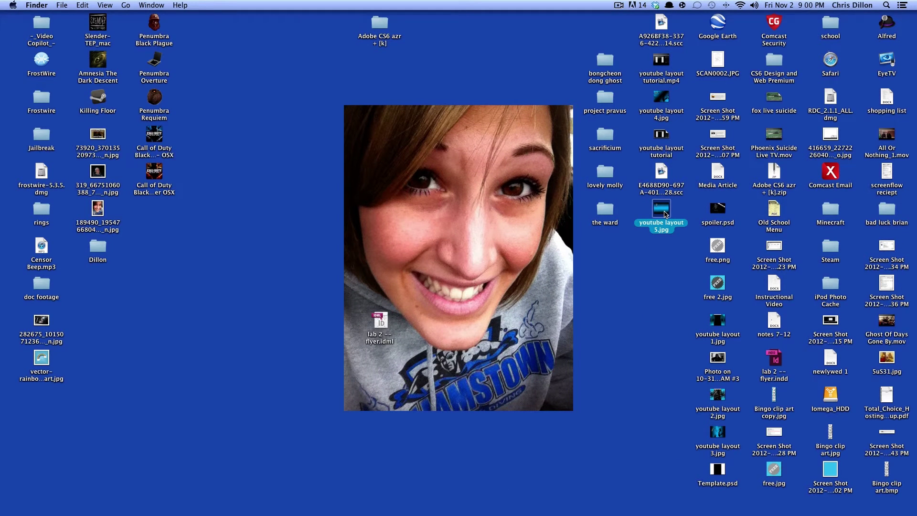
key(super+i)
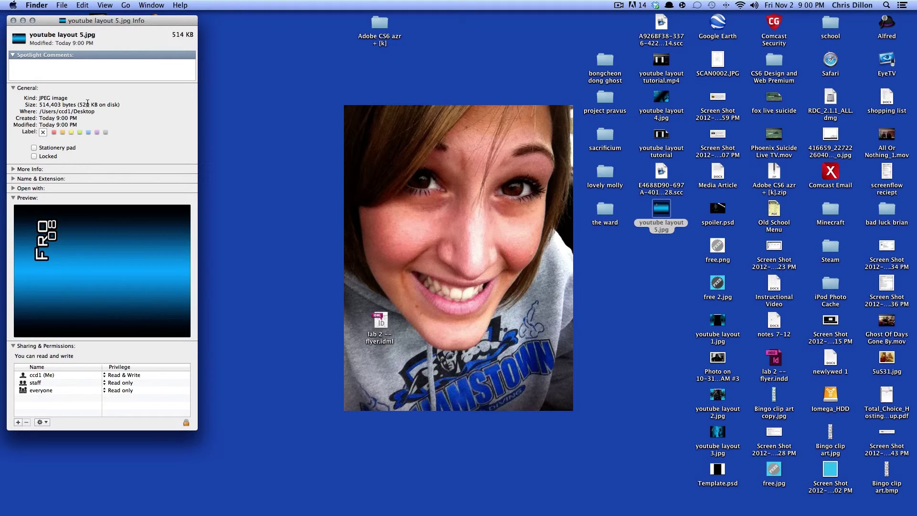
Close the file information window and switch to Safari to open the YouTube home page in a new tab.
click(13, 21)
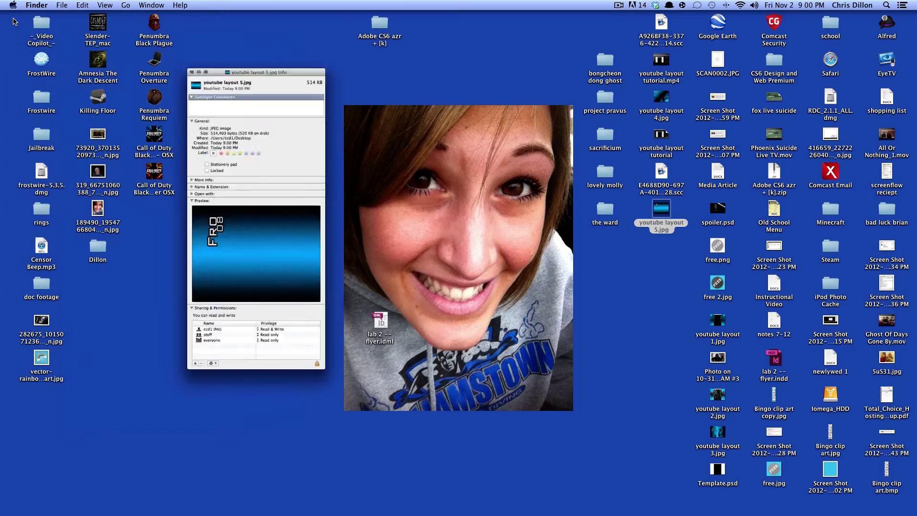
key(ctrl+Up)
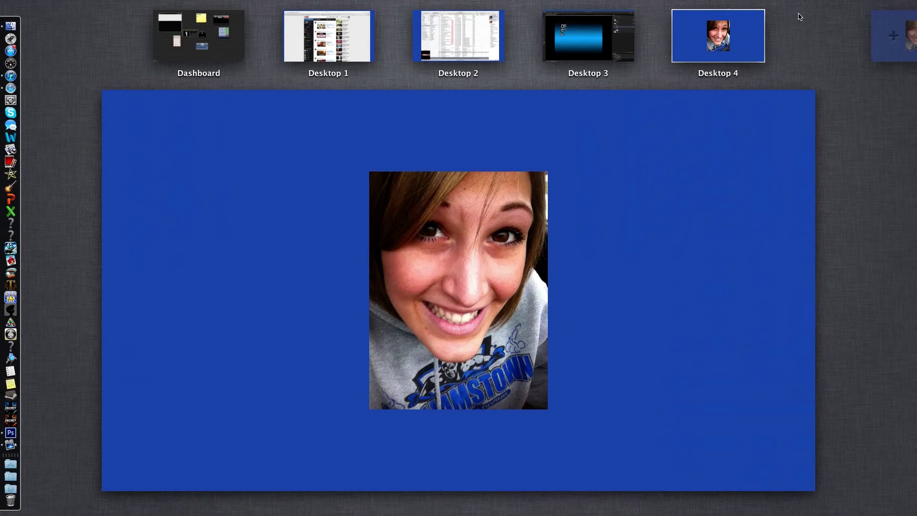
click(360, 32)
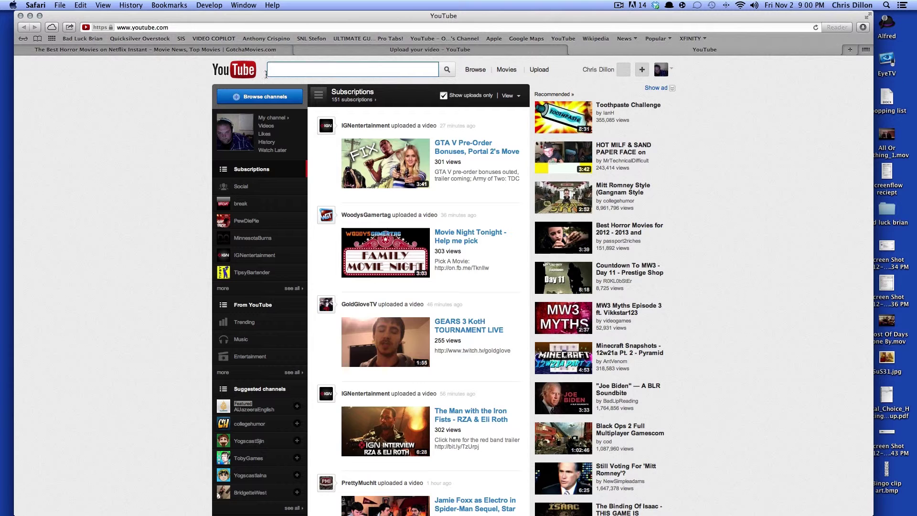
click(574, 50)
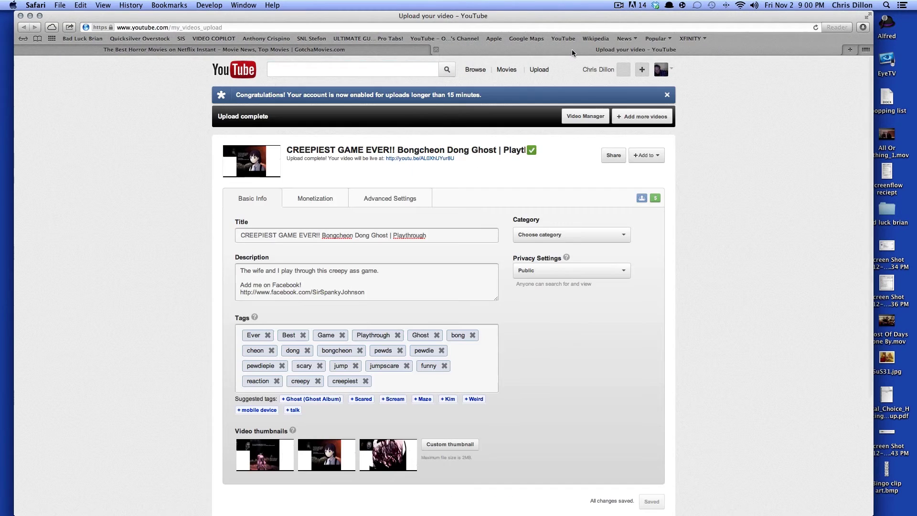
key(super+t)
text(you)
key(Return)
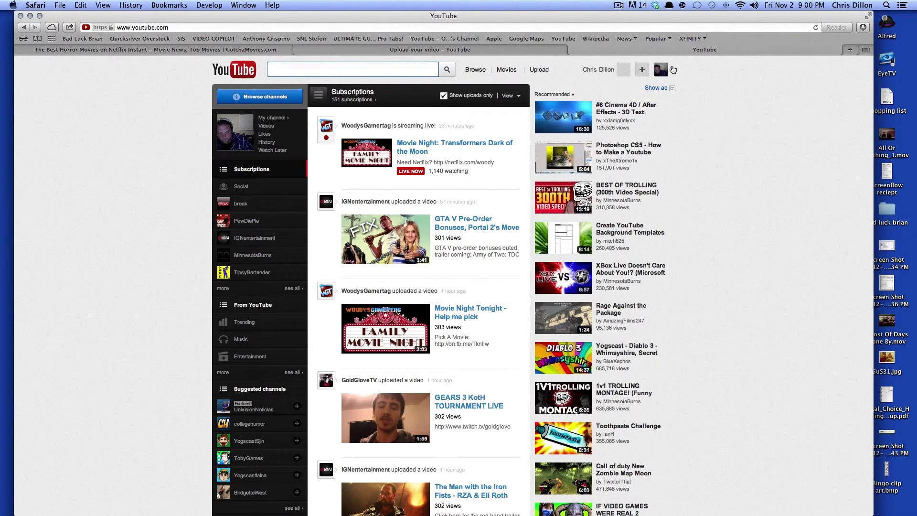
Open the signed-in account's own channel page and enter its Channel Settings.
click(672, 68)
click(524, 114)
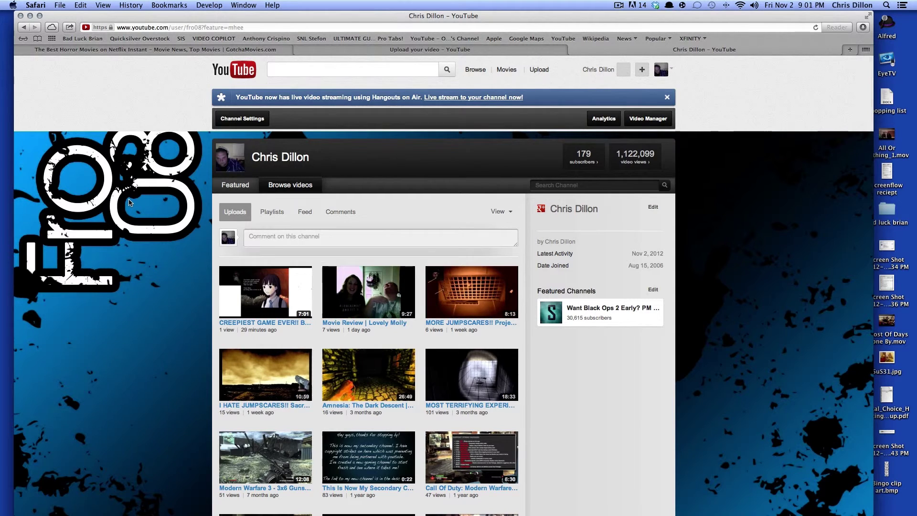
click(231, 122)
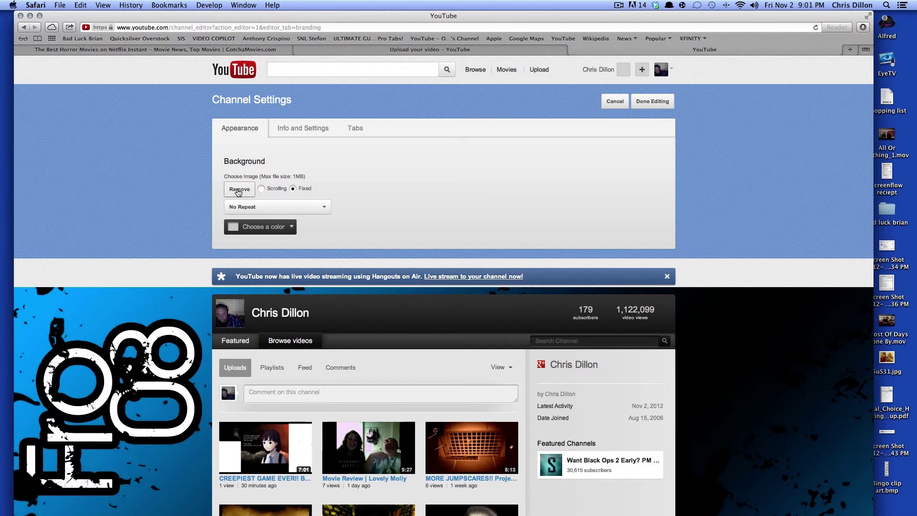
Replace the channel's background image with "youtube layout 5.jpg", finding the file by searching for "youtube layout".
click(239, 190)
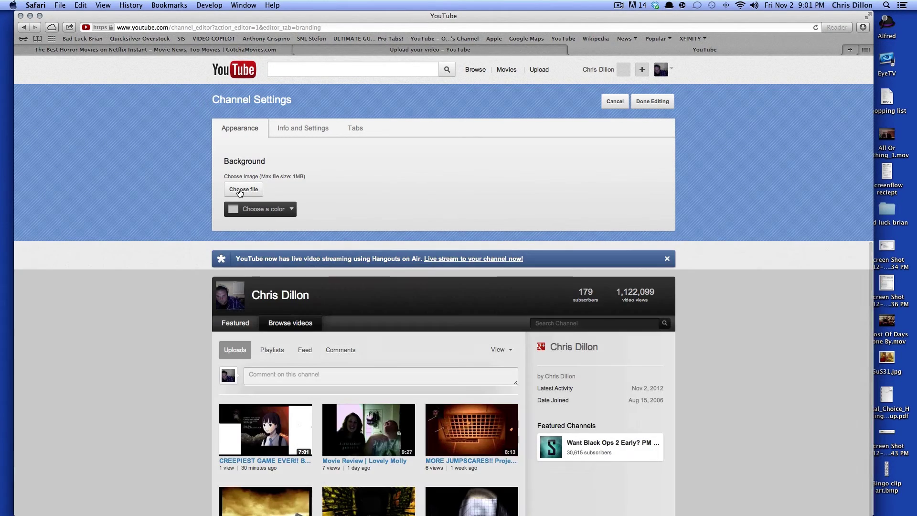
click(240, 191)
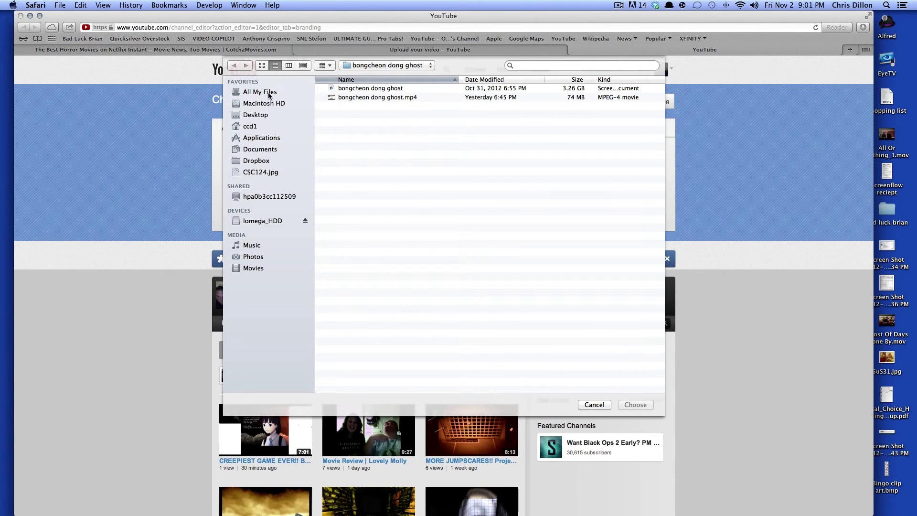
click(265, 115)
click(590, 65)
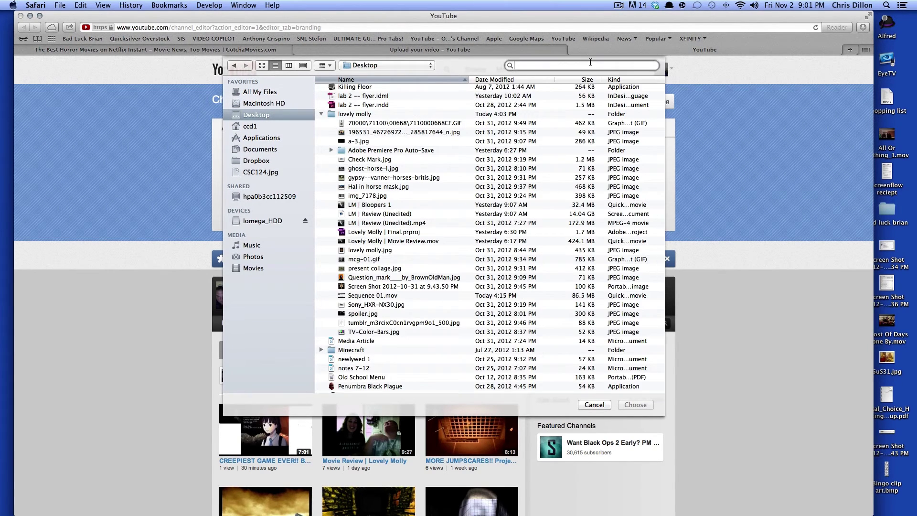
text(youtube l)
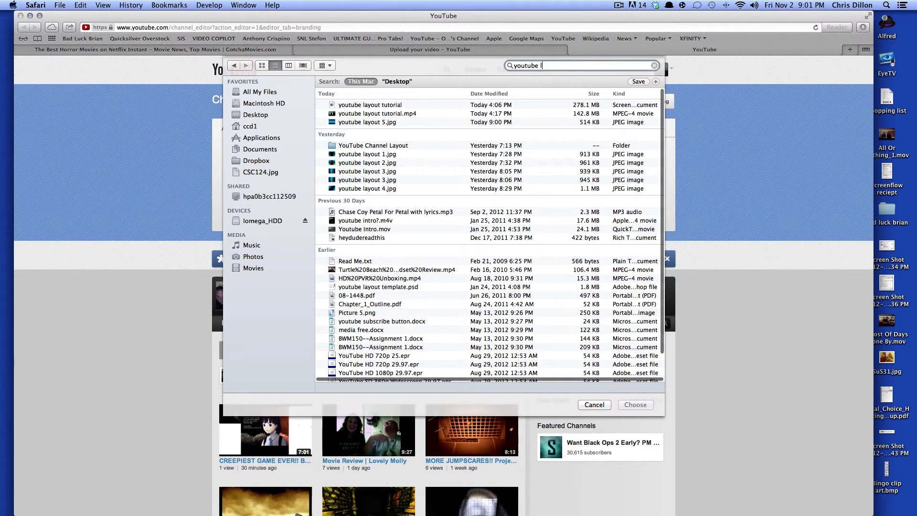
text(ayout)
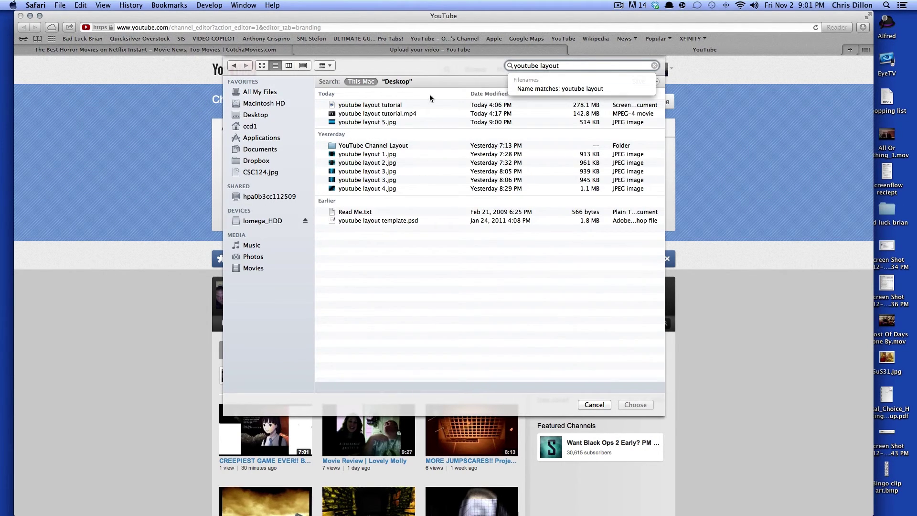
click(400, 122)
key(Return)
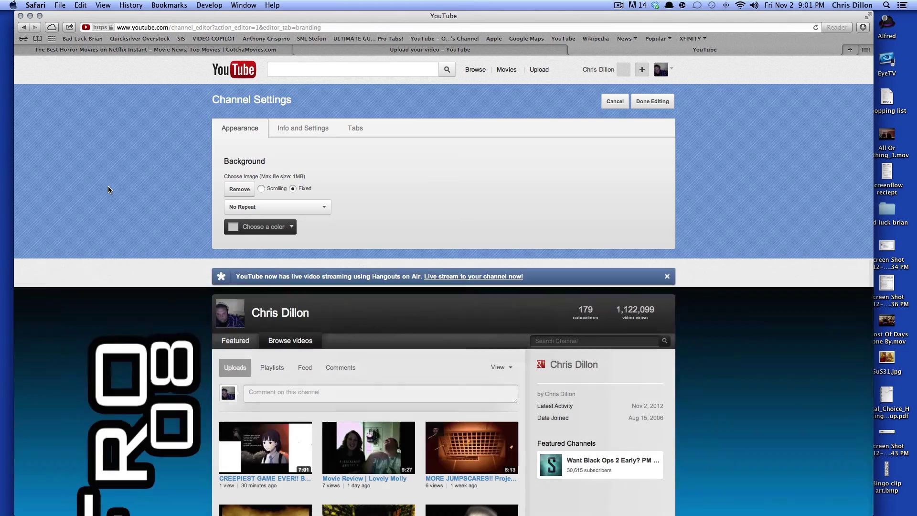
Preview the new background down the length of the channel page and finish editing the channel settings.
scroll(104, 297, down, 10)
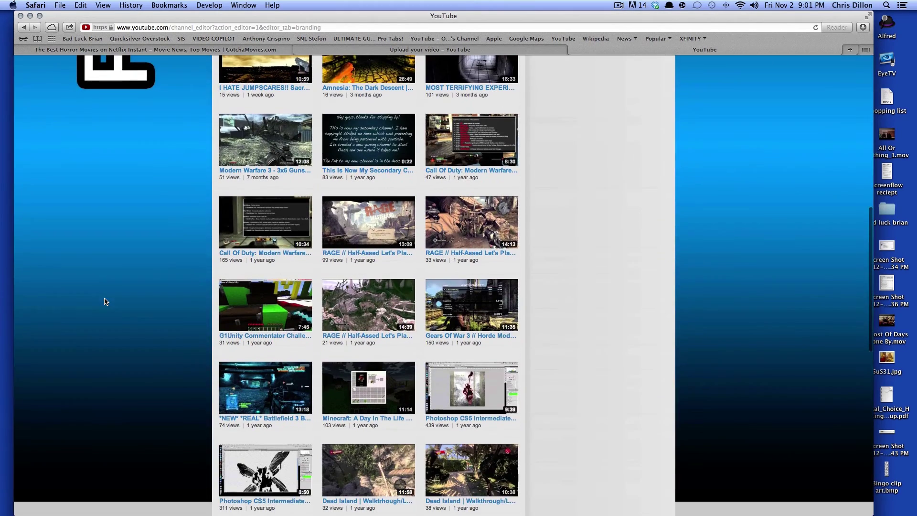
scroll(104, 302, up, 10)
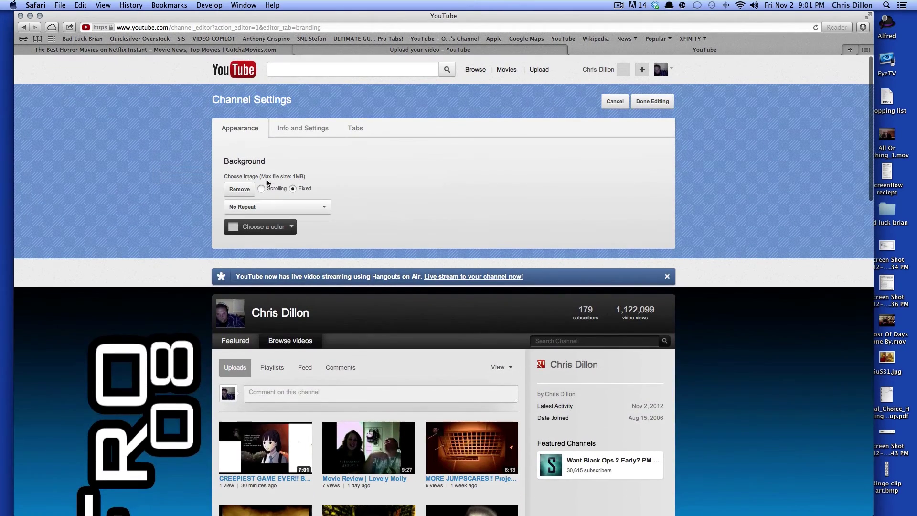
scroll(140, 314, down, 3)
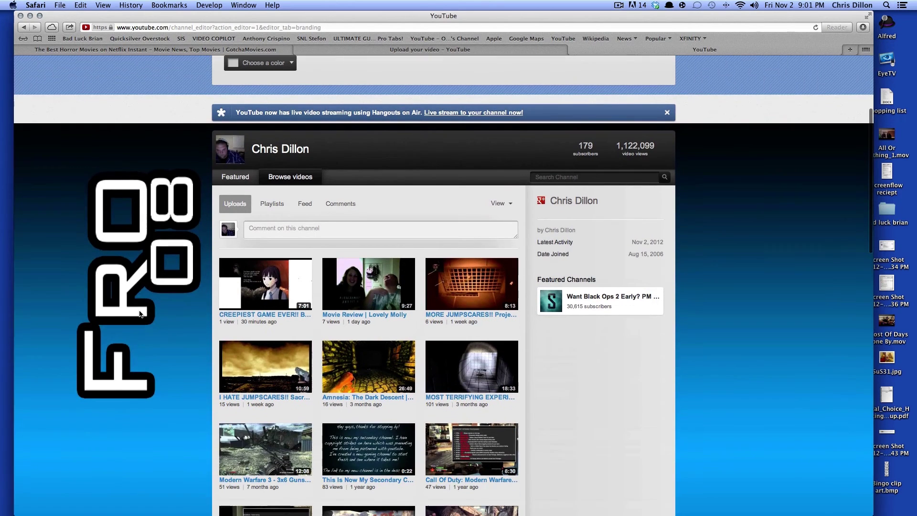
scroll(141, 313, up, 3)
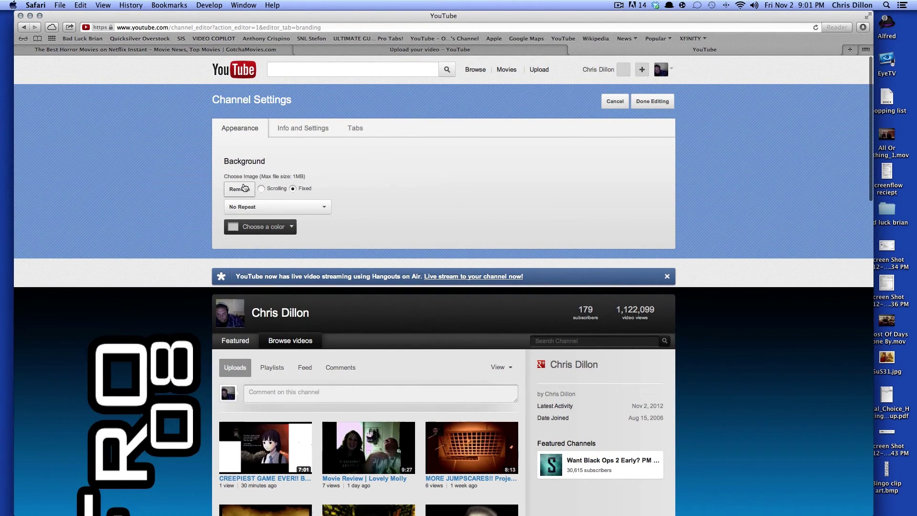
click(648, 102)
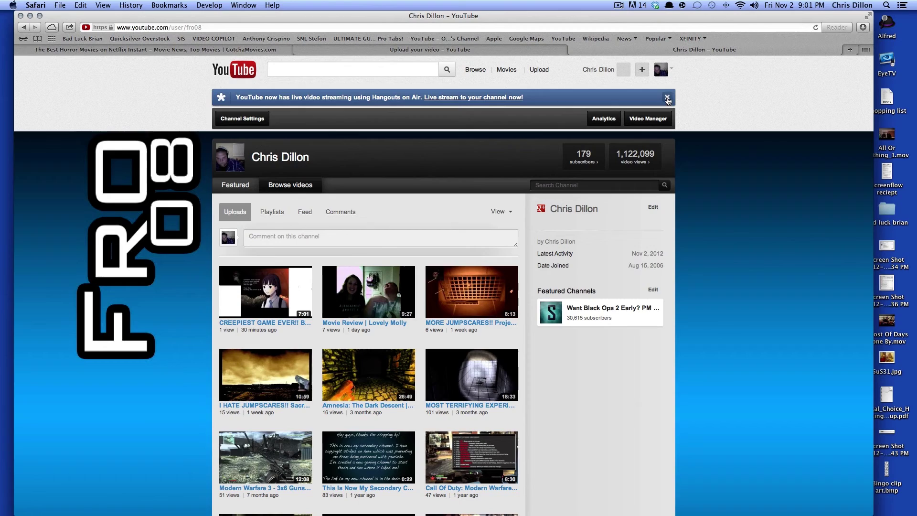
Examine how the fixed background and its side lettering behave along the full length of the published channel page.
scroll(141, 259, down, 10)
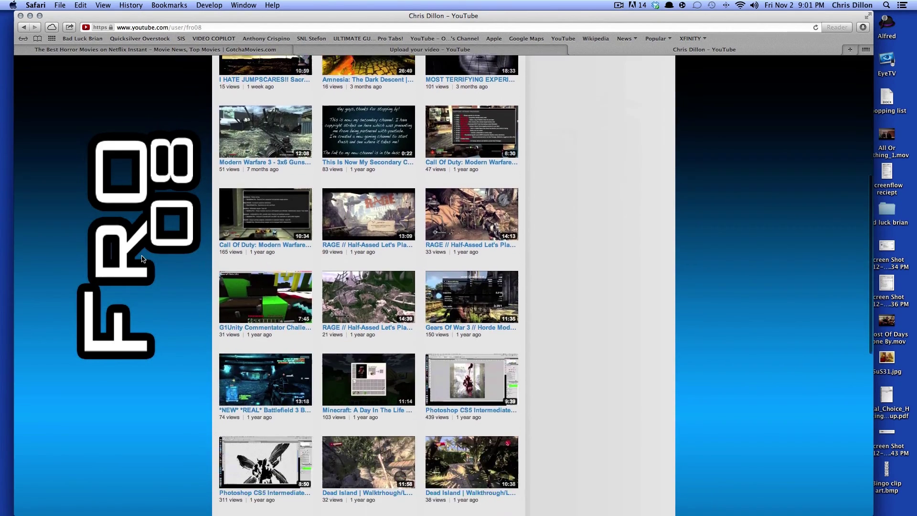
scroll(142, 258, down, 5)
scroll(142, 258, up, 15)
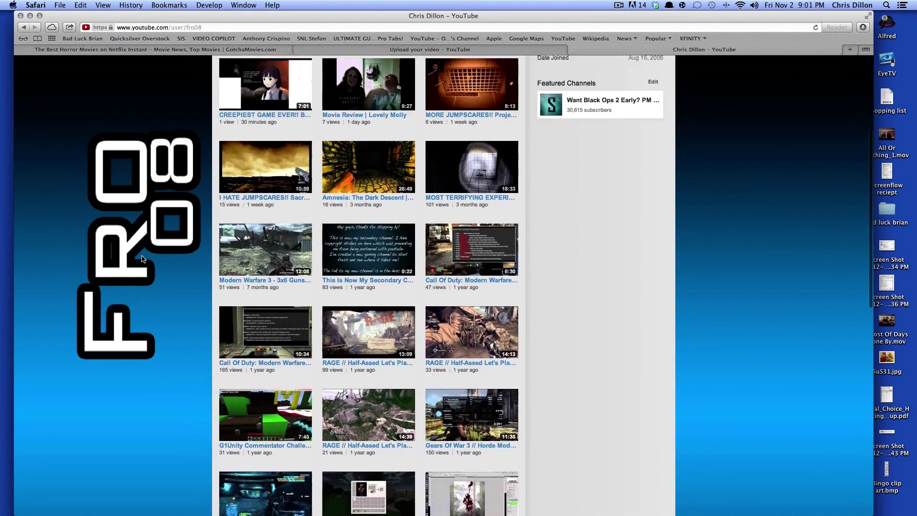
scroll(142, 258, down, 4)
scroll(142, 259, up, 3)
scroll(142, 258, down, 1)
scroll(142, 258, down, 5)
scroll(142, 259, up, 15)
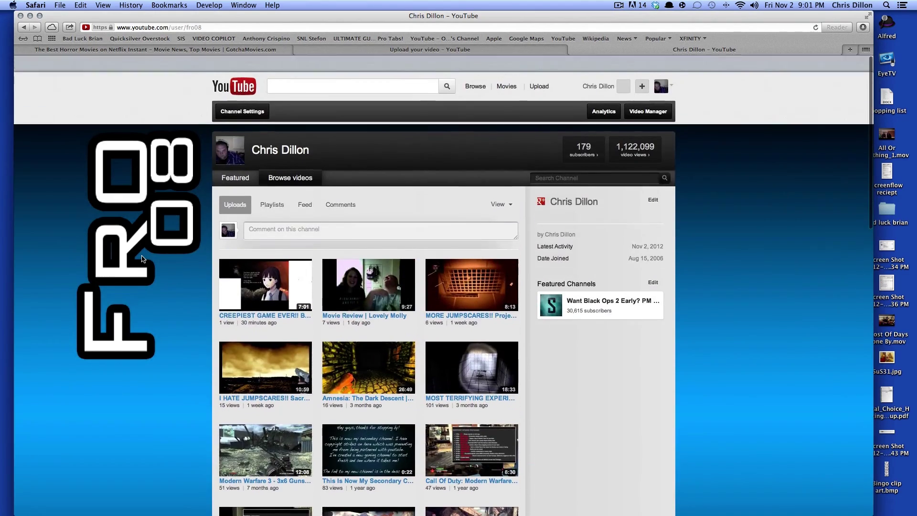